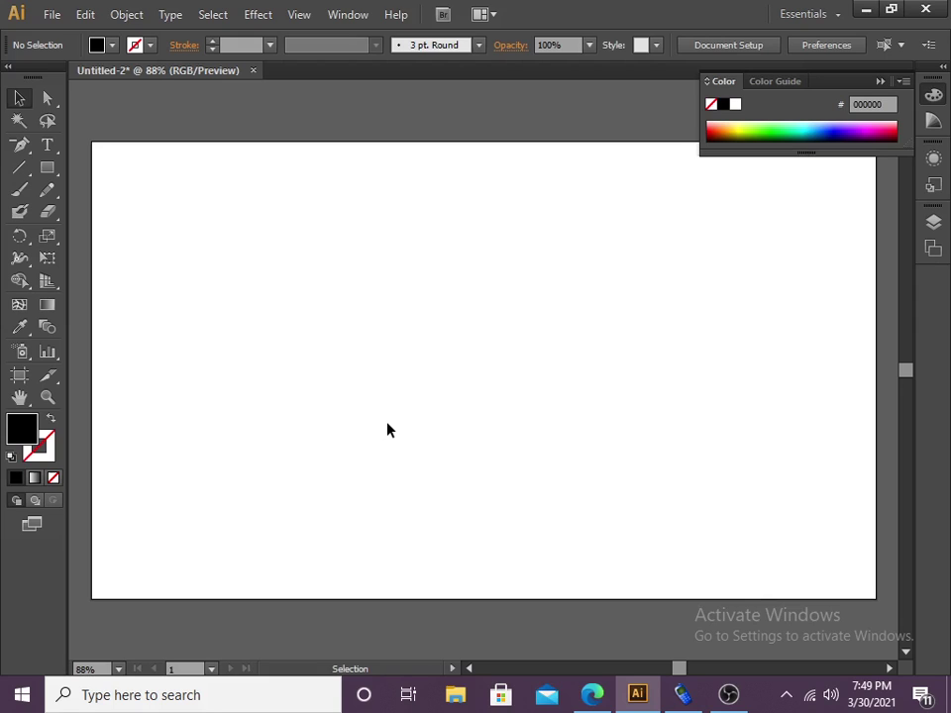
Step: Type 'Pakistan zindabad' as a text line in the upper left of the artboard
left_click(46, 146)
left_click(277, 250)
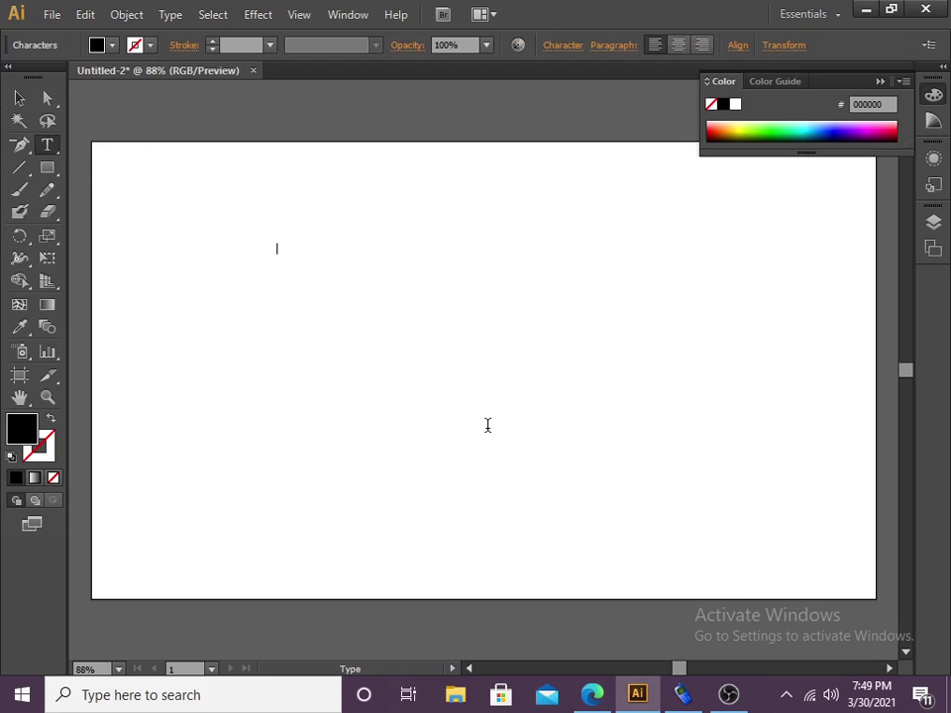
type("Pakistan zindabv")
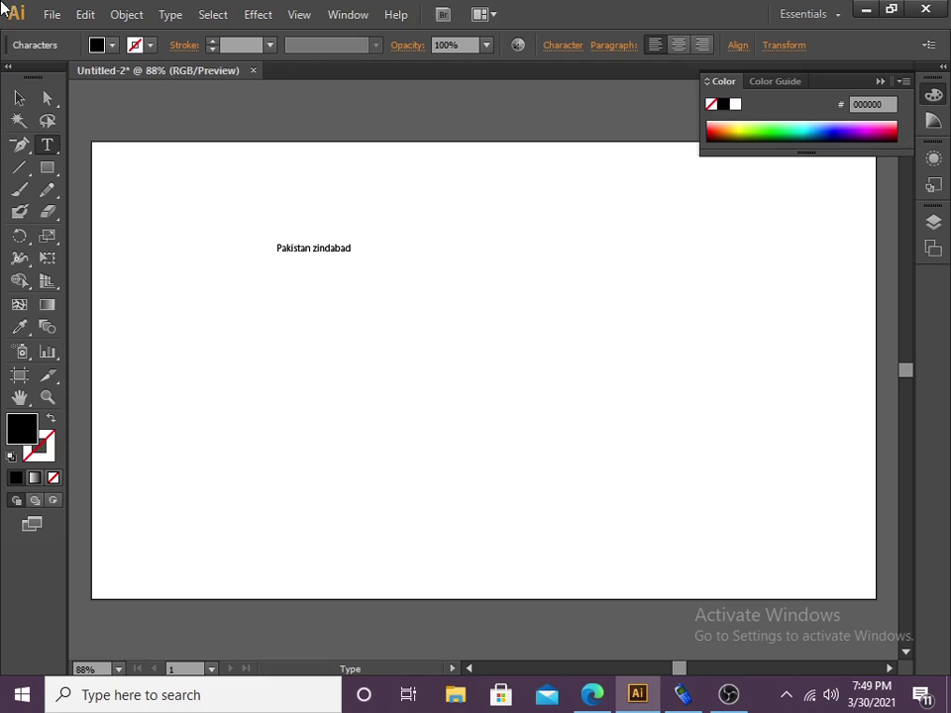
left_click(19, 97)
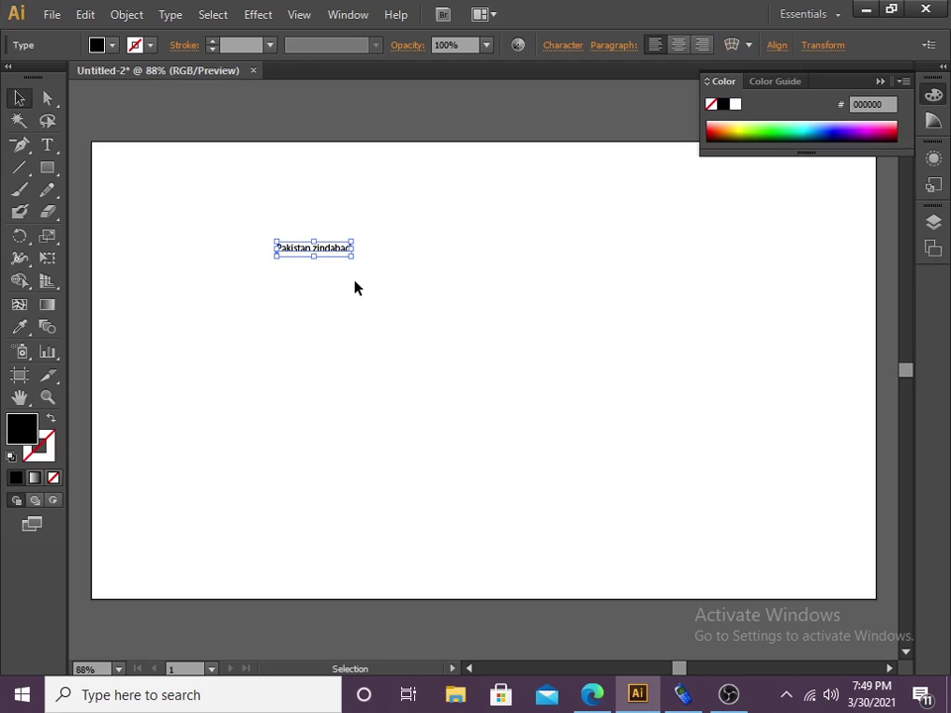
Step: Enlarge the 'Pakistan zindabad' text and position it near the top centre of the artboard
left_click_drag(353, 263, 554, 285)
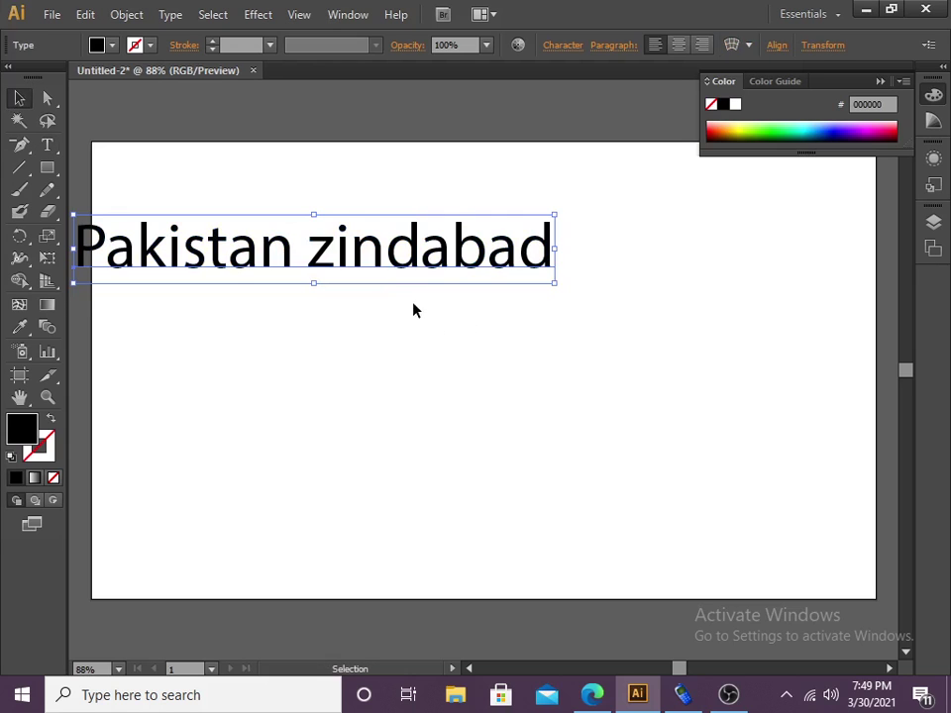
left_click_drag(383, 262, 494, 348)
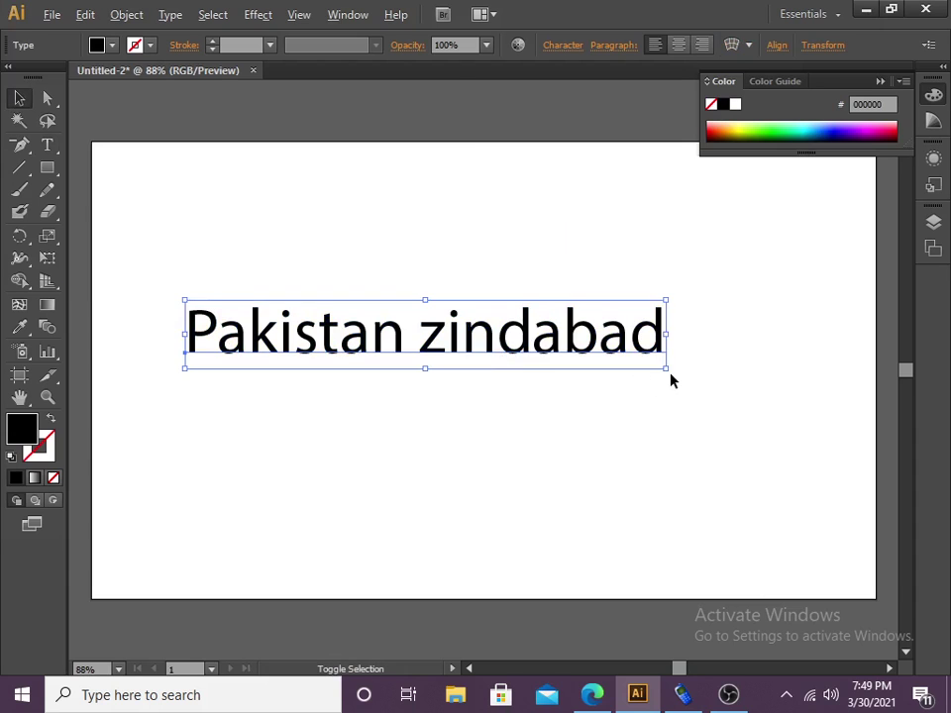
left_click_drag(664, 368, 709, 437)
left_click_drag(527, 358, 580, 280)
left_click(535, 356)
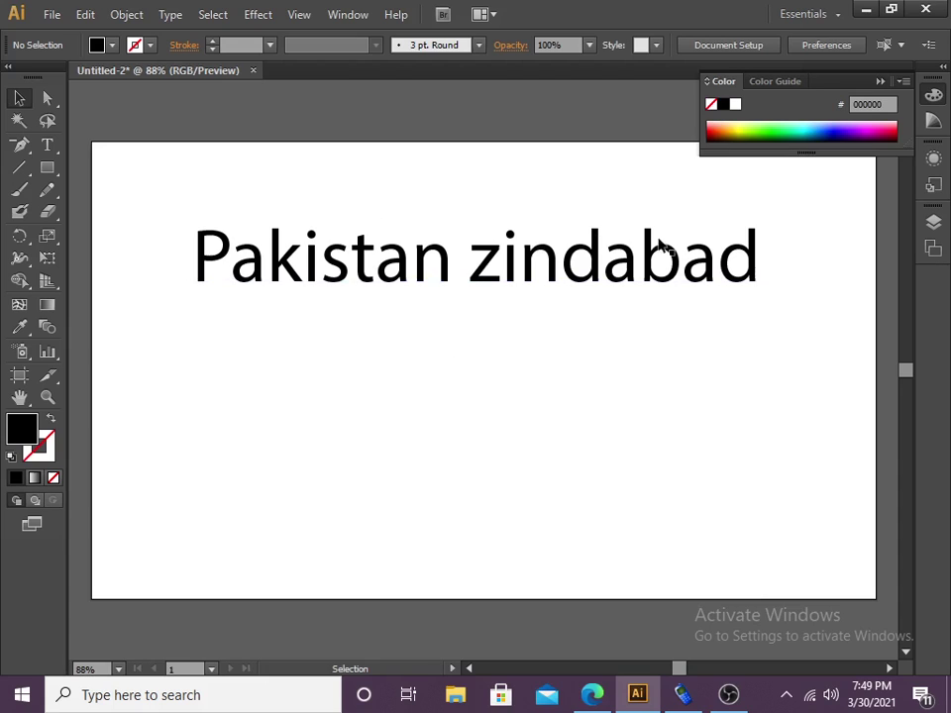
left_click(544, 272)
Step: Delete the 'Pakistan zindabad' text and start a new text line on the artboard
key("Delete")
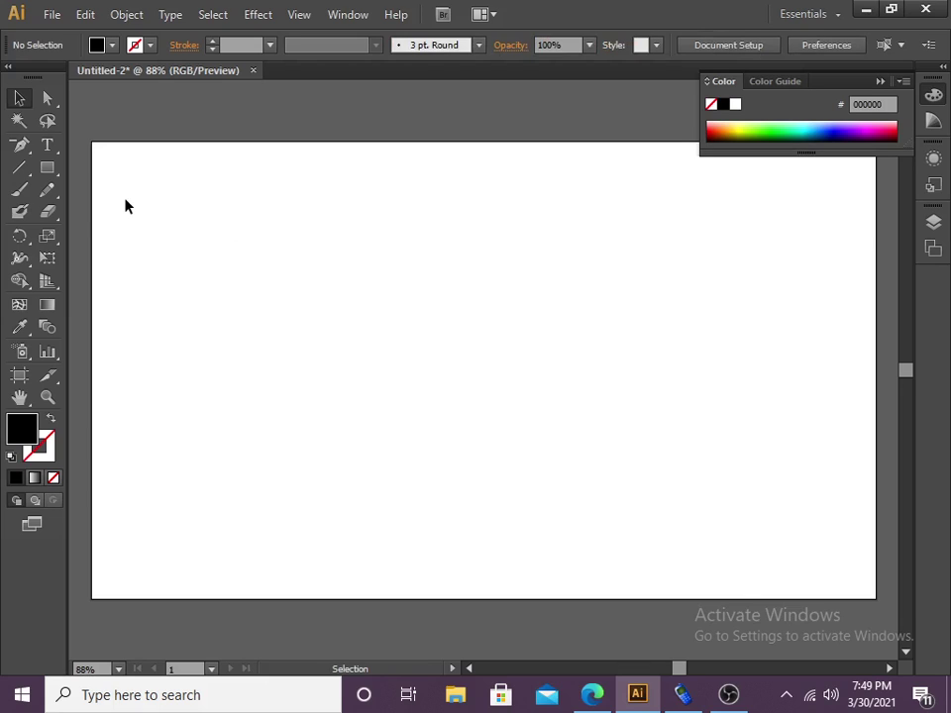
left_click(47, 146)
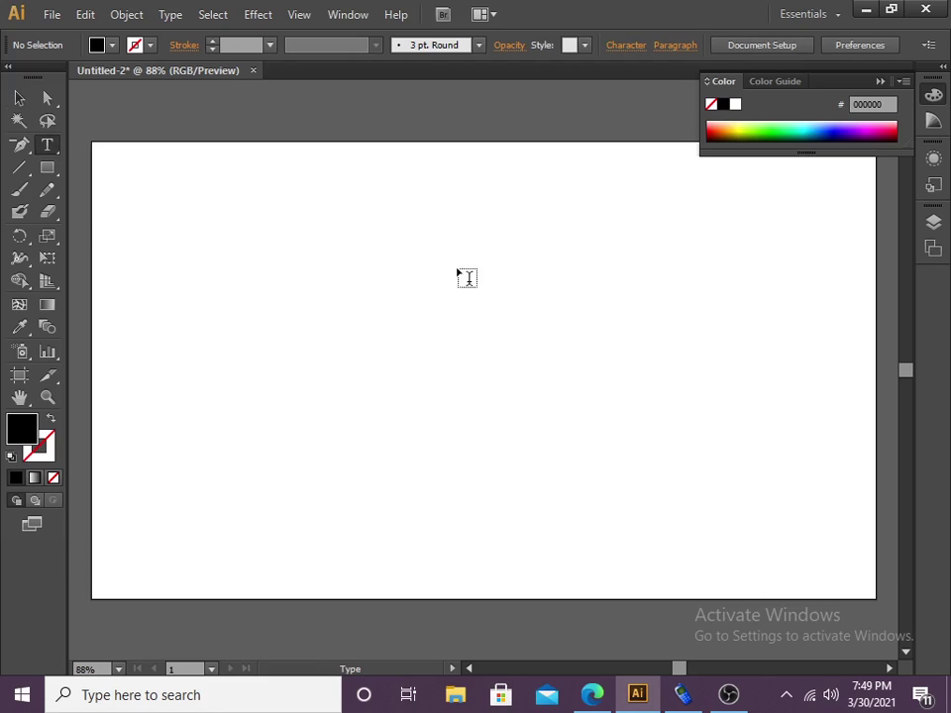
left_click(657, 60)
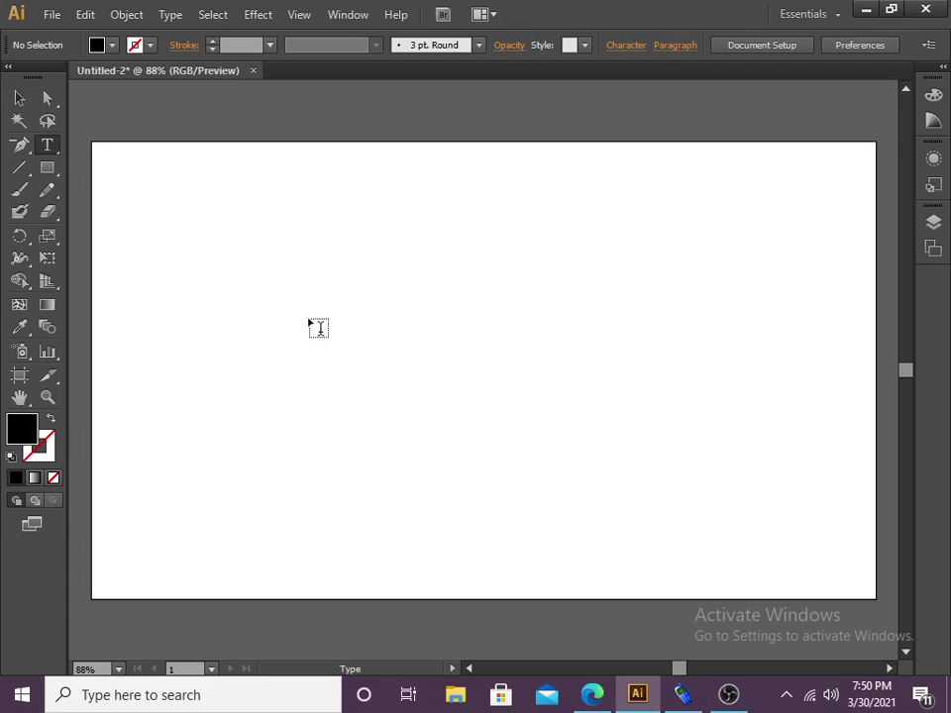
left_click(279, 277)
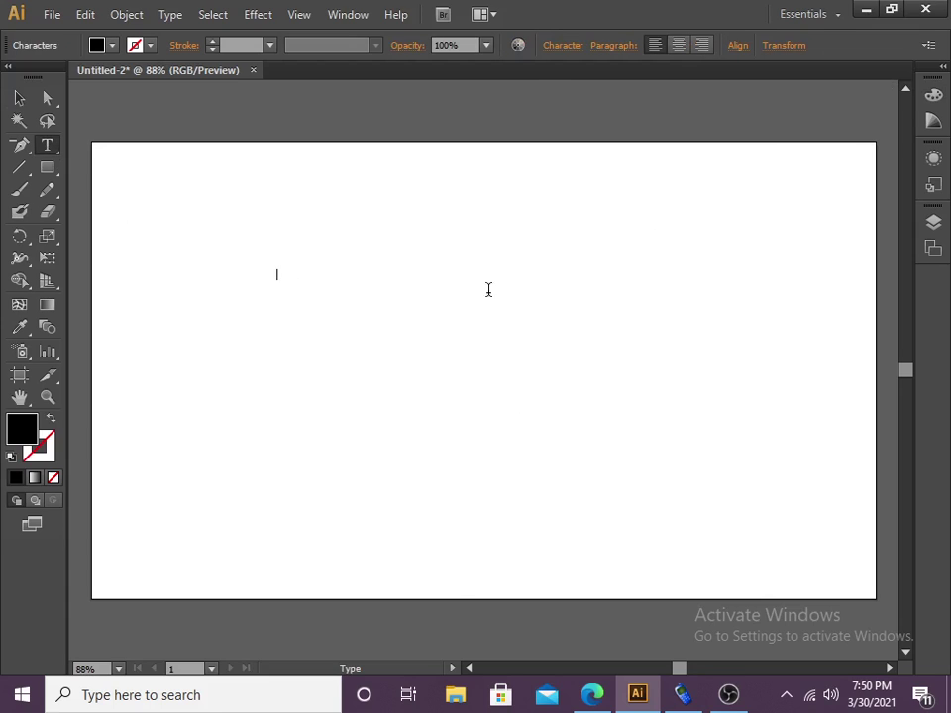
Step: Set the font size for the new text to 60 pt in the Character panel
left_click(559, 45)
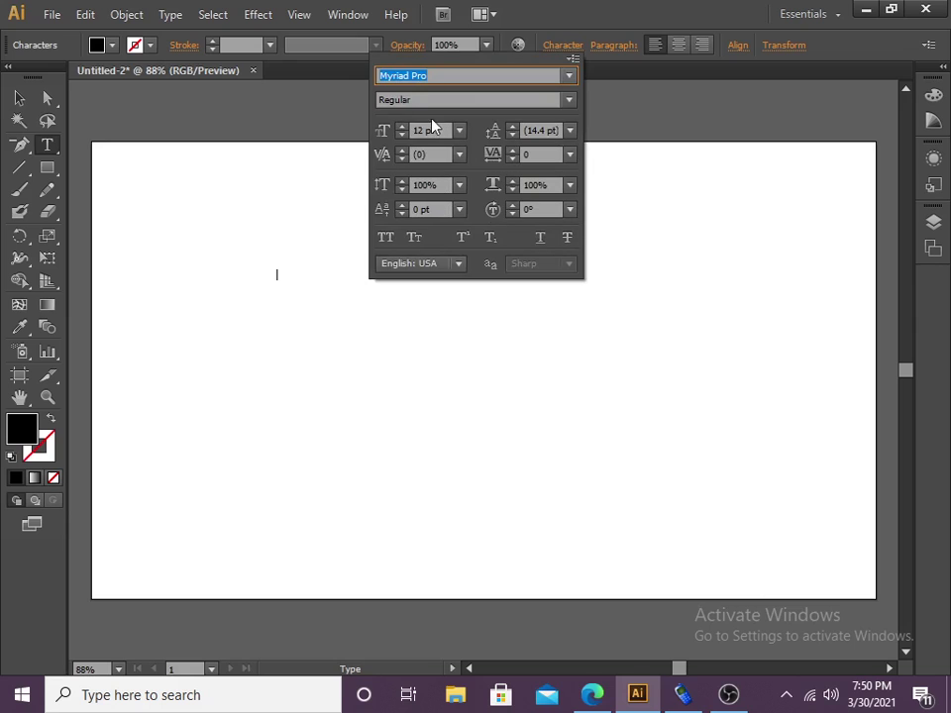
left_click(401, 125)
left_click(401, 126)
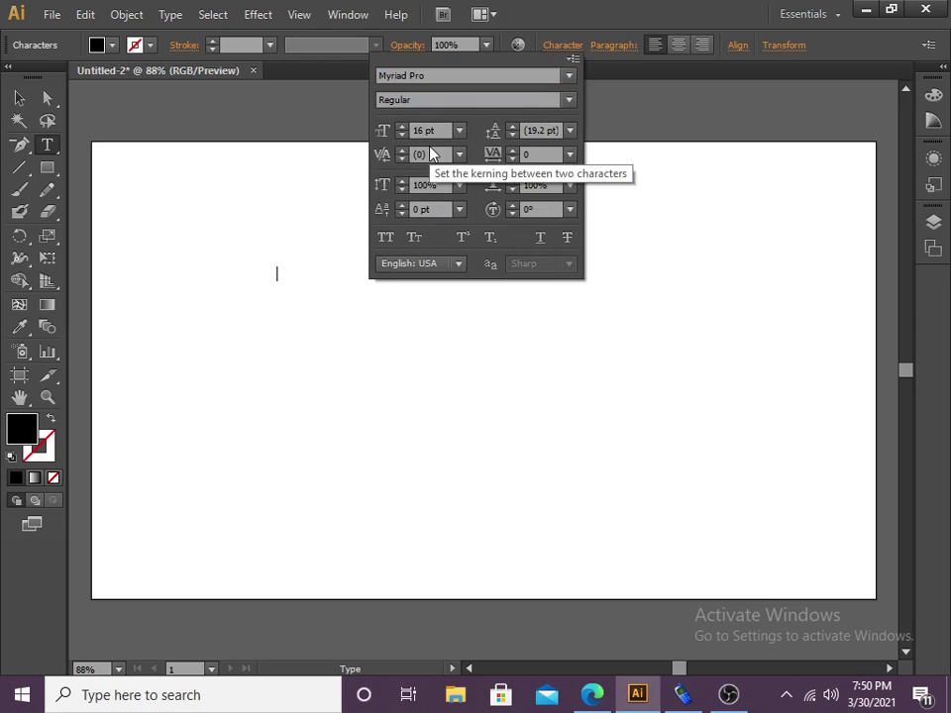
left_click(401, 126)
left_click(401, 127)
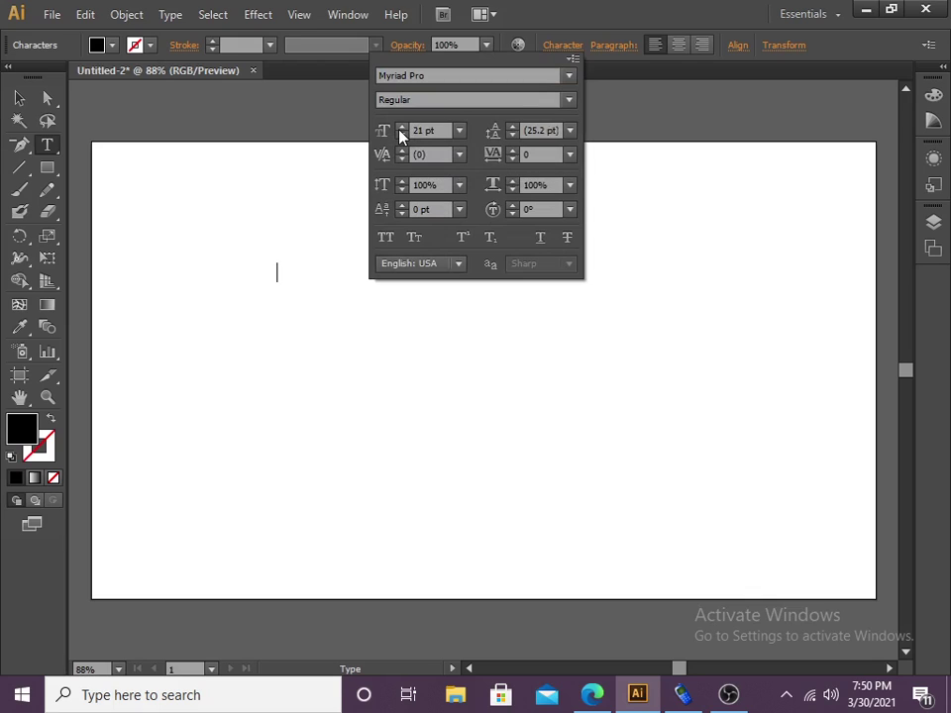
left_click(401, 126)
left_click(401, 127)
left_click(401, 127)
left_click(401, 127)
left_click(459, 130)
left_click(479, 442)
left_click(328, 265)
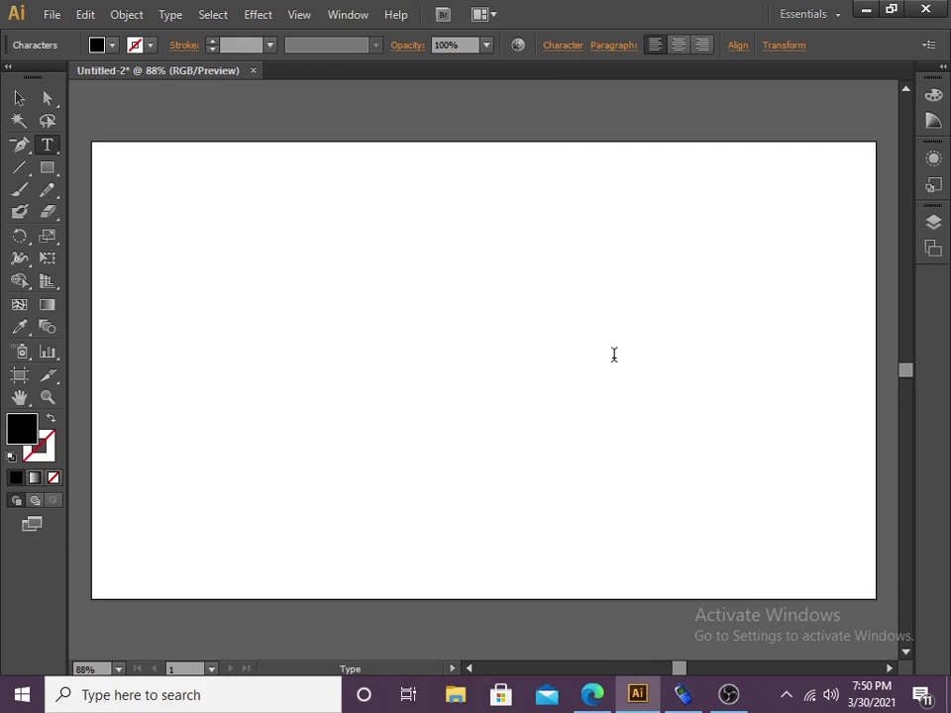
Step: Type 'Success is Depands on The Second Letter of Success', fixing typos and replacing 'First' with 'Second'
type("Succe")
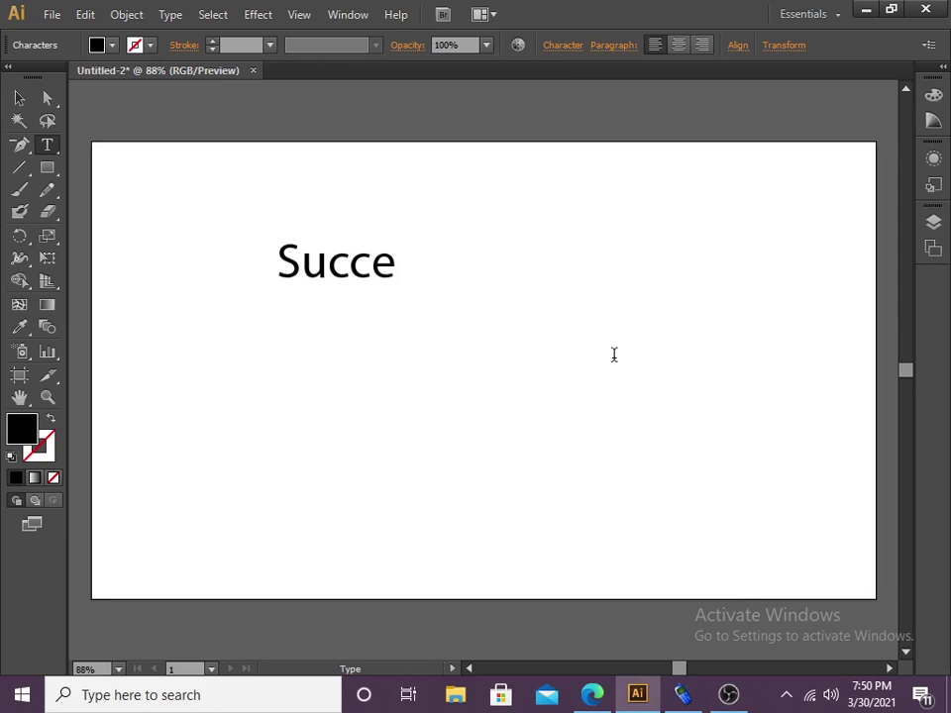
type("ss is")
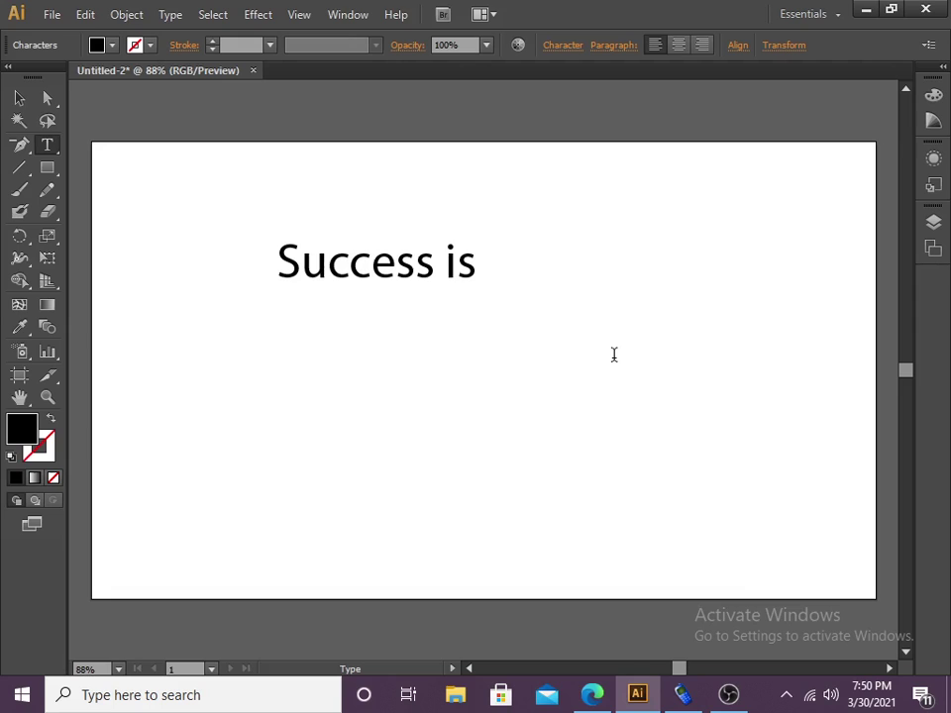
type(" Depe")
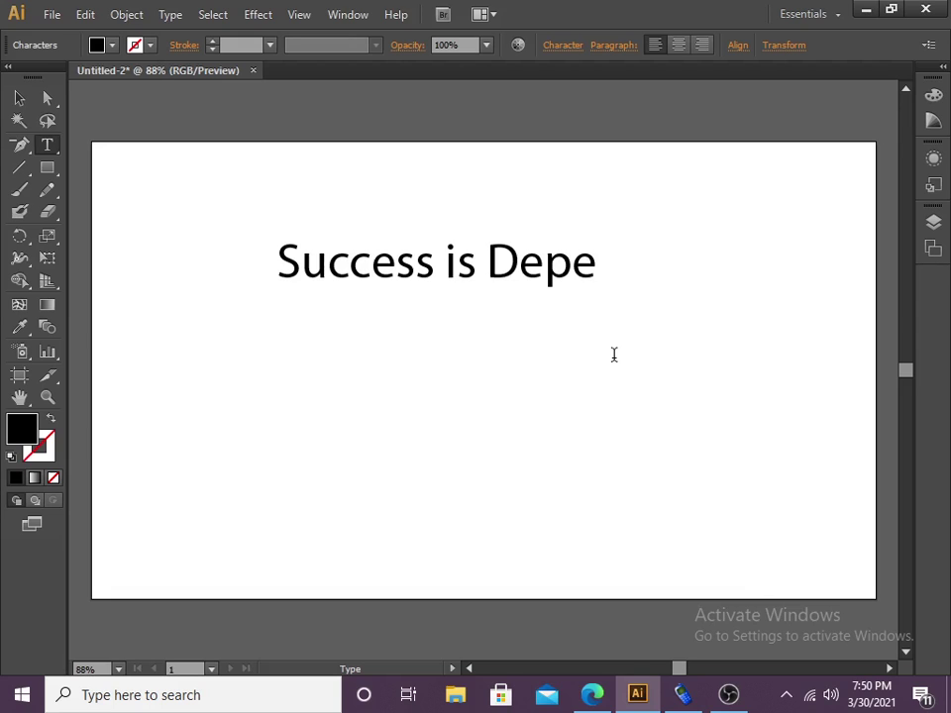
key("BackSpace")
type("ands on T")
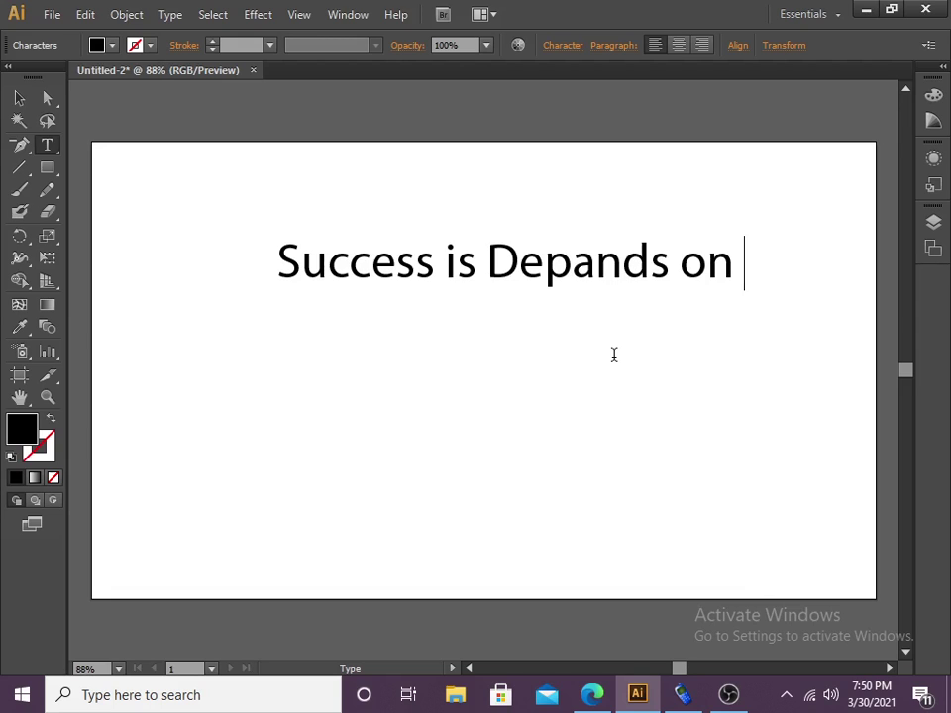
type("he")
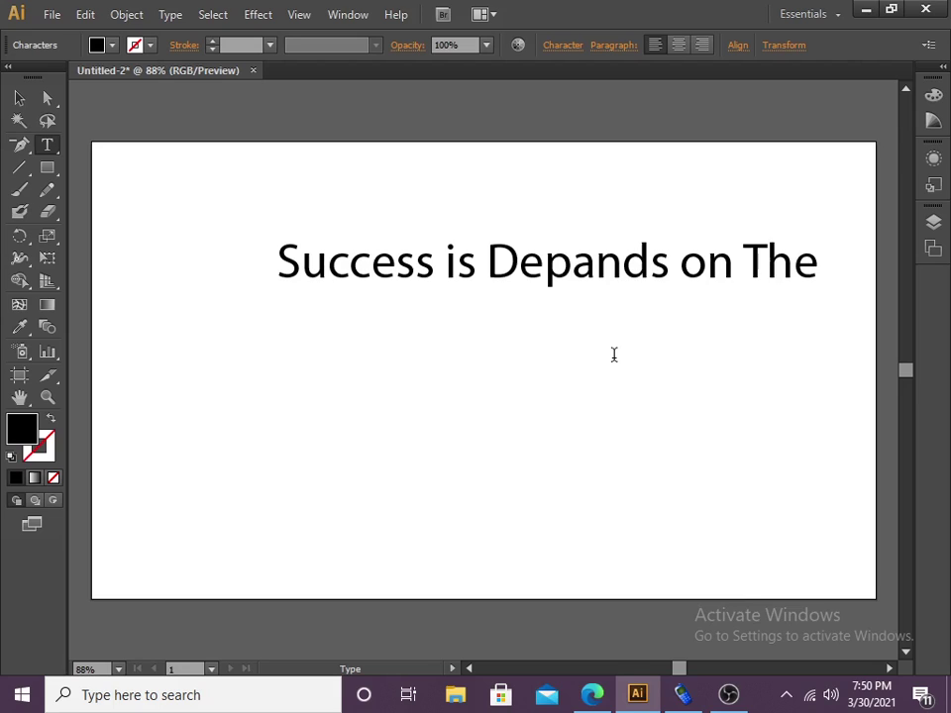
type(" First")
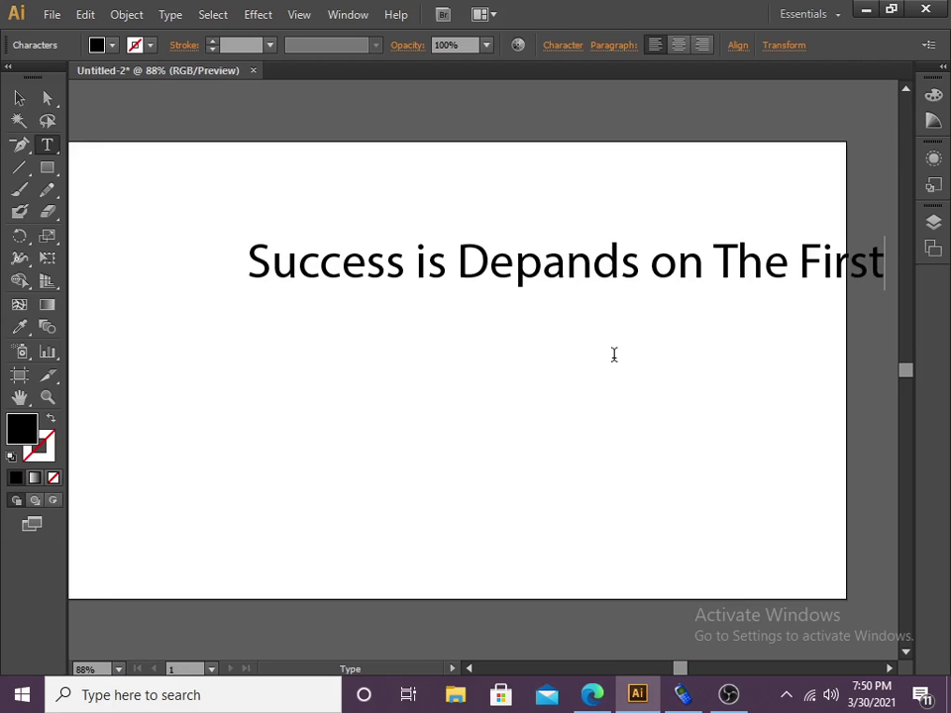
type(" Letter of")
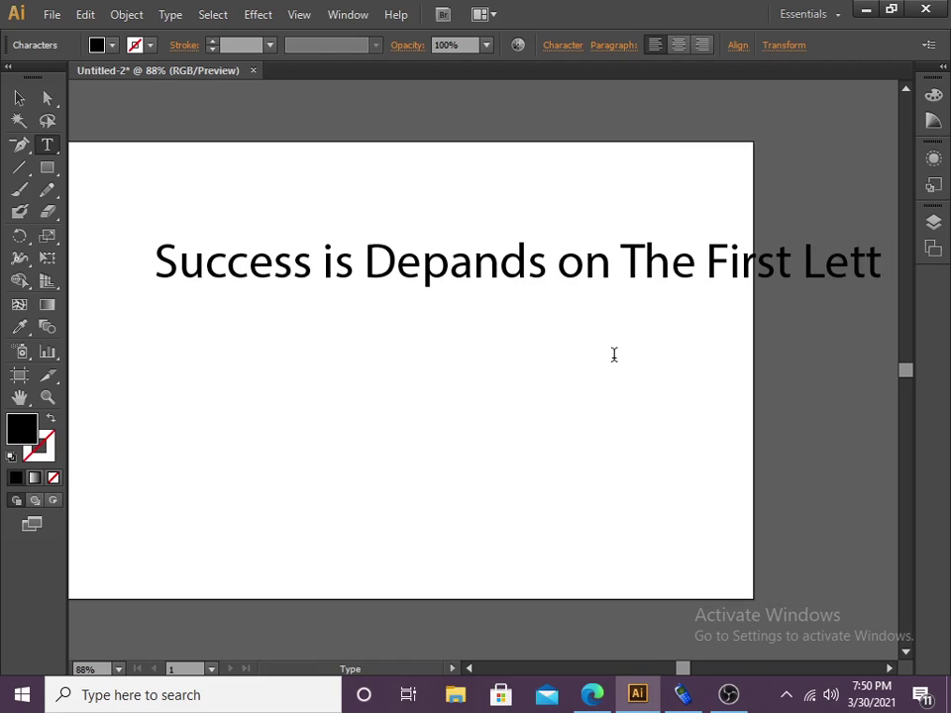
key("BackSpace")
key("BackSpace")
key("BackSpace")
key("BackSpace")
key("BackSpace")
key("BackSpace")
key("BackSpace")
key("BackSpace")
key("BackSpace")
key("BackSpace")
key("BackSpace")
key("BackSpace")
key("BackSpace")
key("BackSpace")
key("BackSpace")
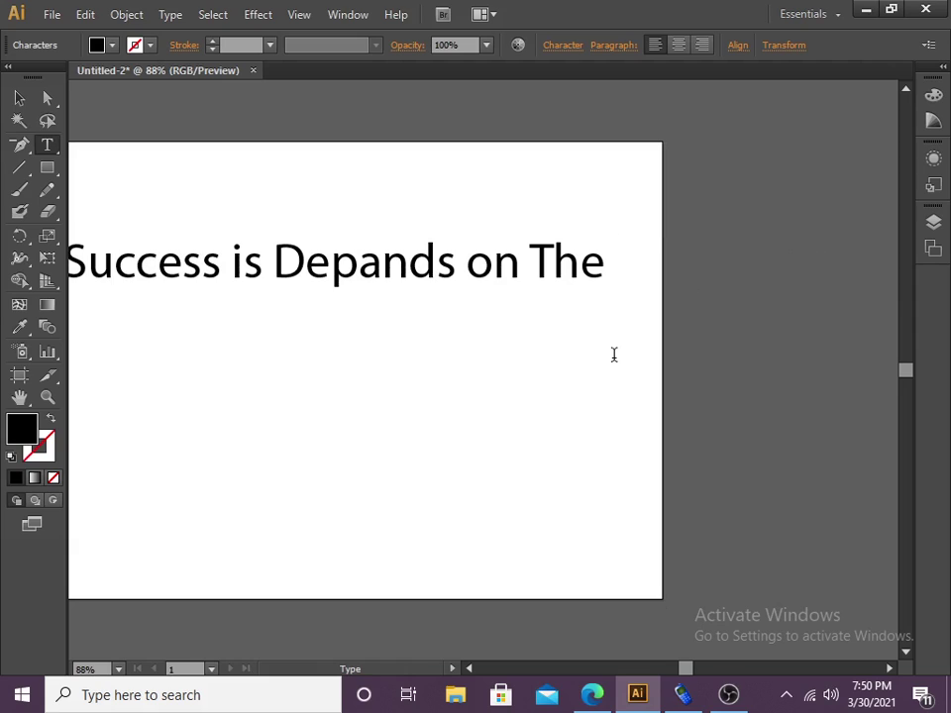
type("Second LK")
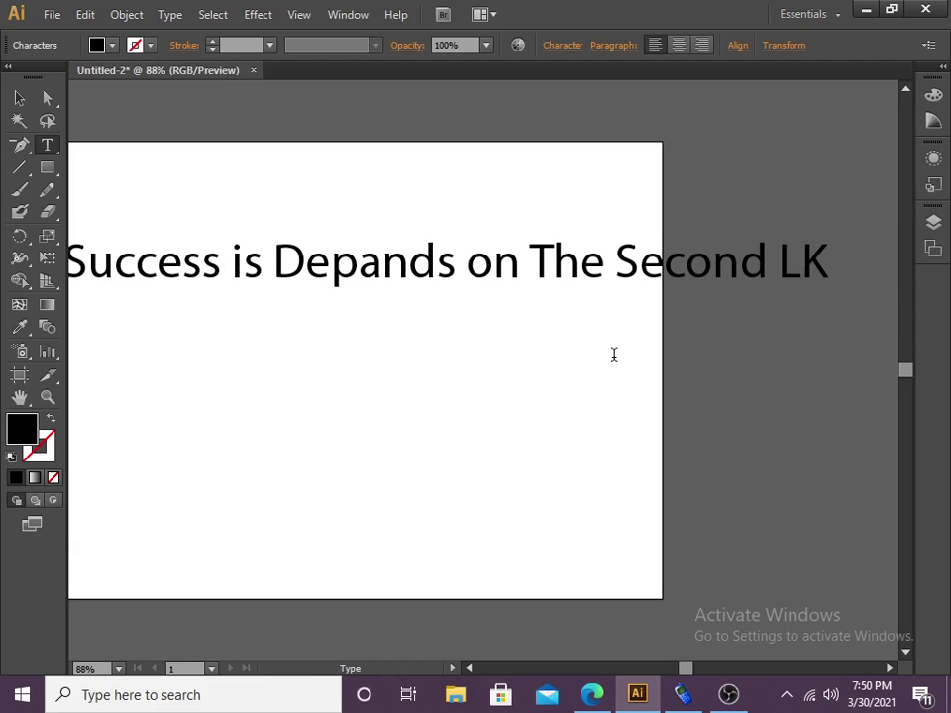
key("BackSpace")
type("etter of Suc")
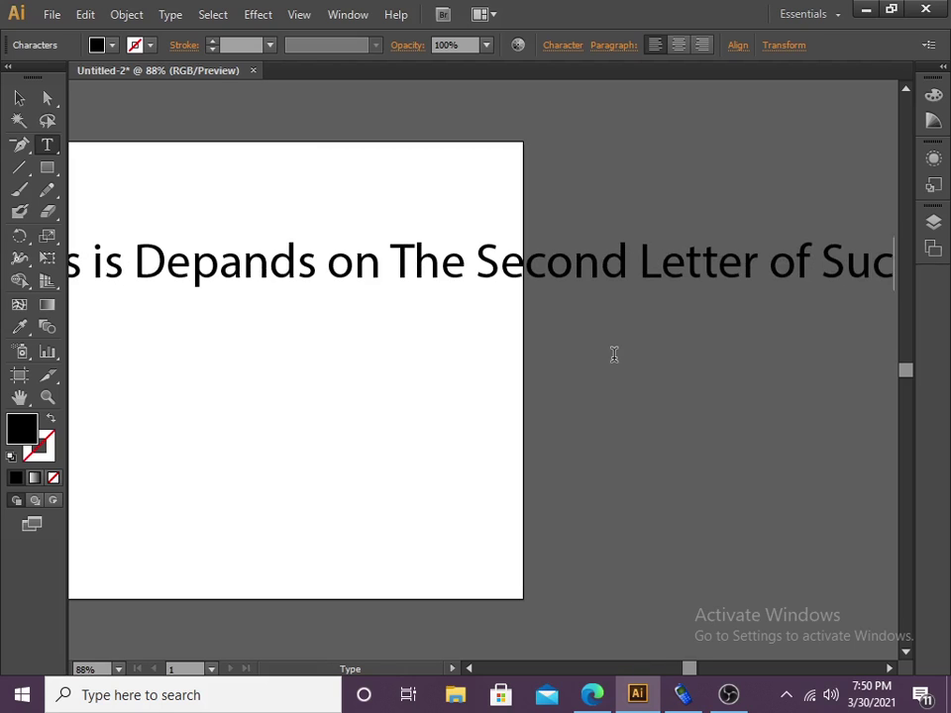
type("cess")
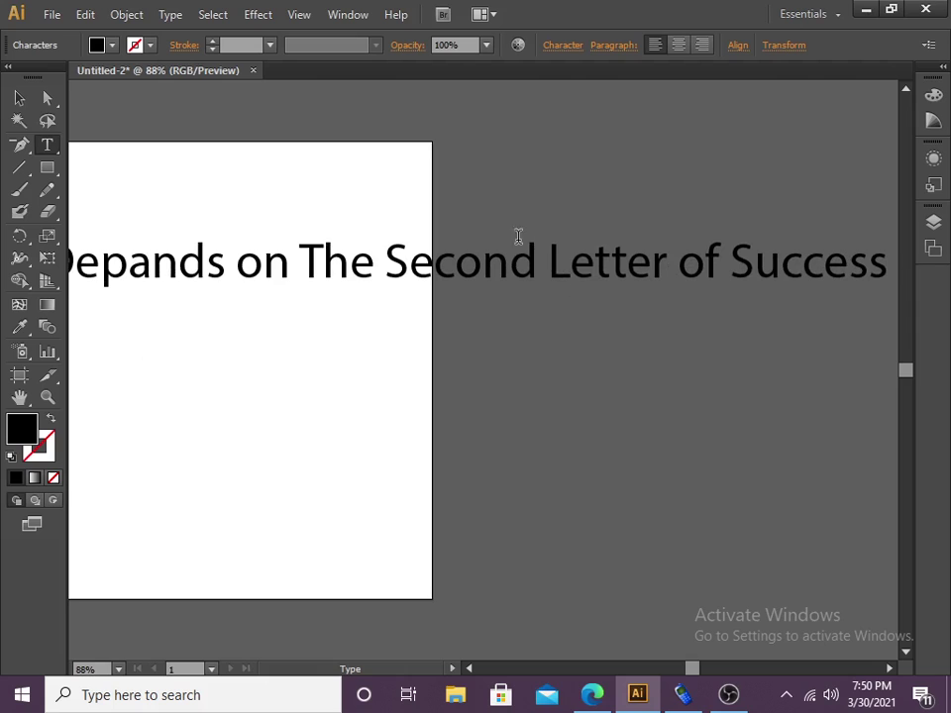
Step: Drag the sentence left so its first 'Success' starts on the artboard, then zoom out
left_click(19, 97)
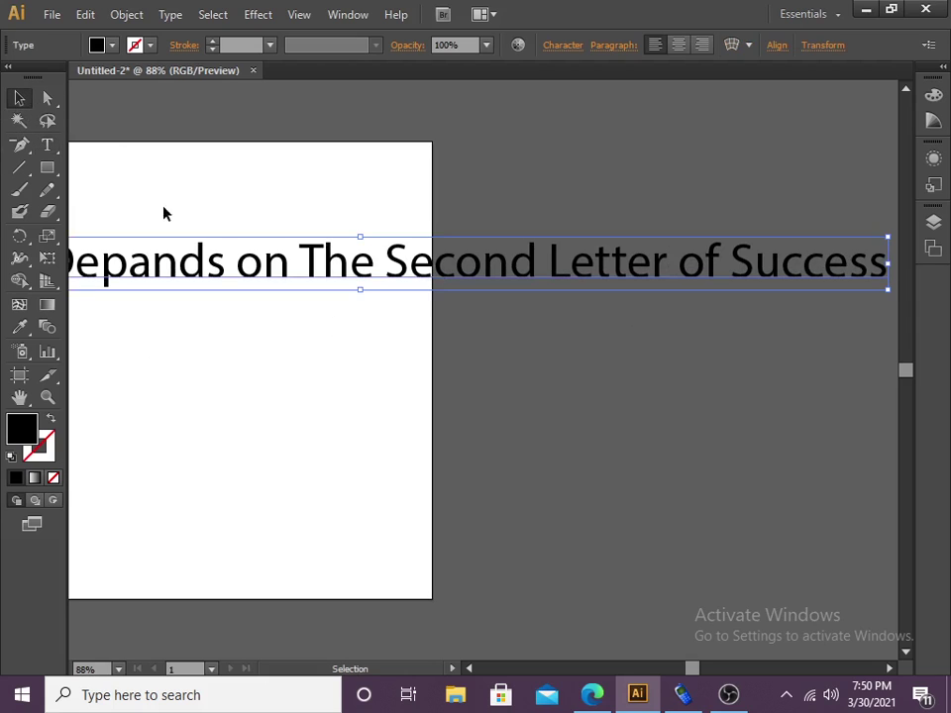
left_click_drag(221, 268, 401, 237)
key("ctrl+z")
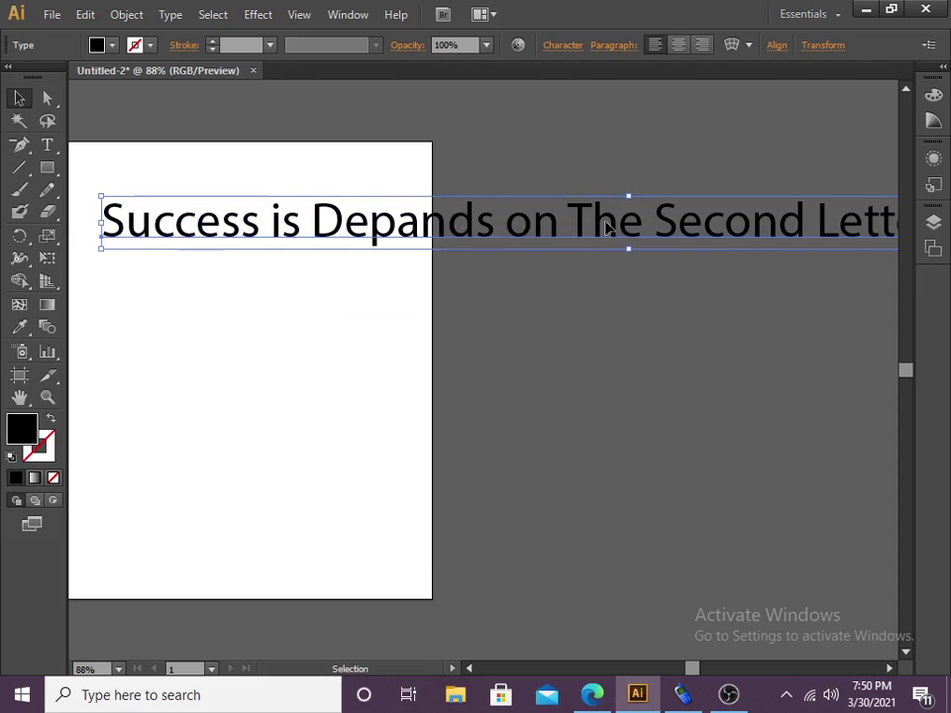
left_click_drag(606, 227, 493, 242)
left_click_drag(664, 239, 531, 253)
left_click_drag(684, 251, 657, 259)
key("ctrl+minus")
key("ctrl+minus")
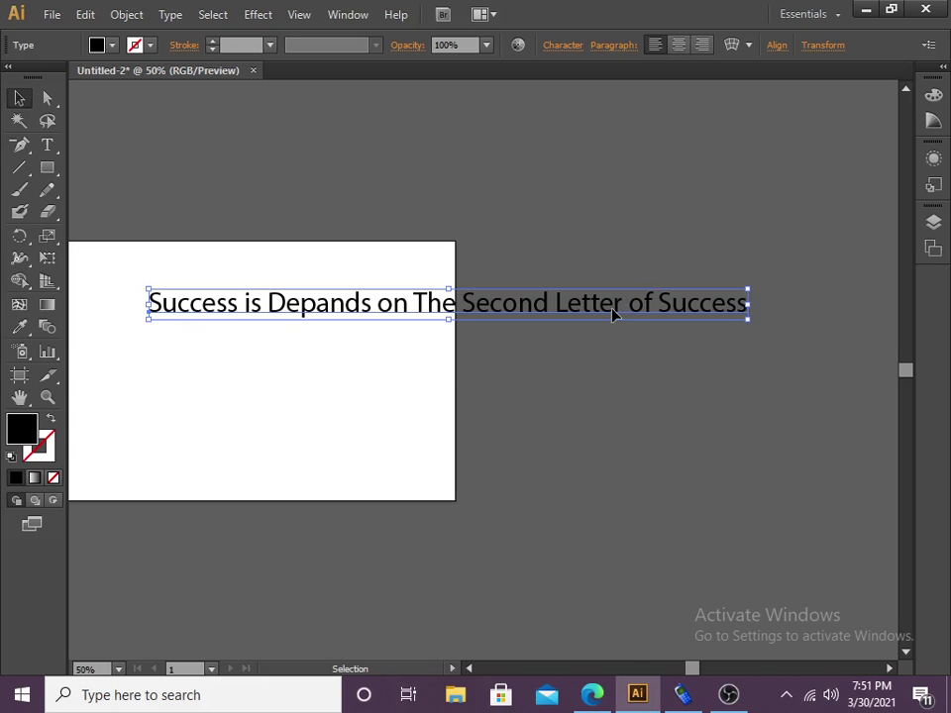
mouse_move(615, 314)
left_mouse_down()
mouse_move(546, 314)
mouse_move(610, 306)
left_mouse_up()
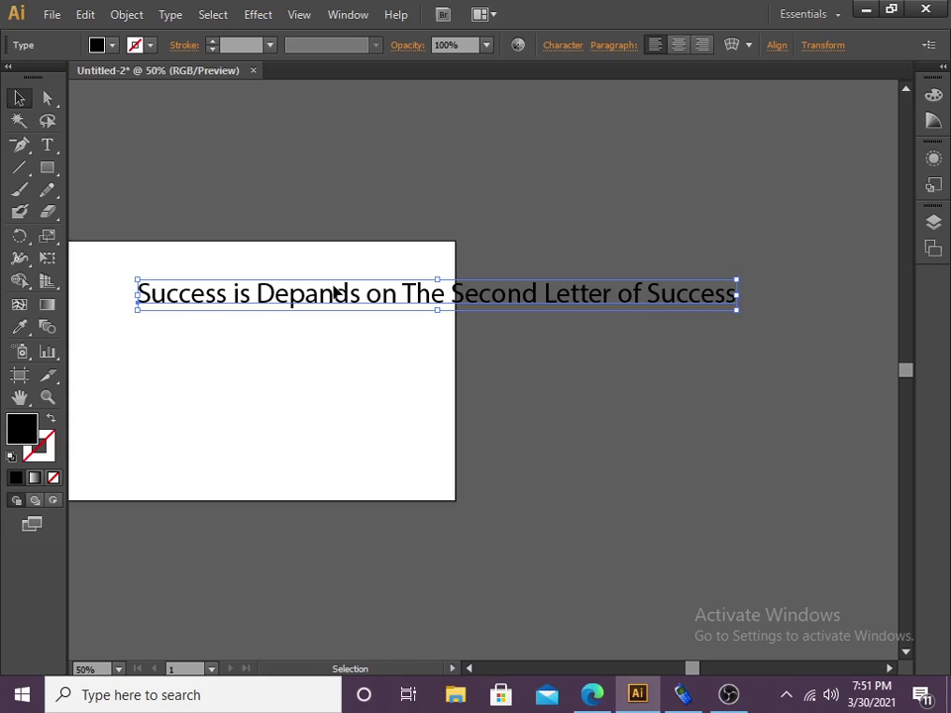
Step: Shift the sentence until its first letter sits flush with the artboard's left edge
left_click_drag(377, 298, 330, 289)
key("ctrl+minus")
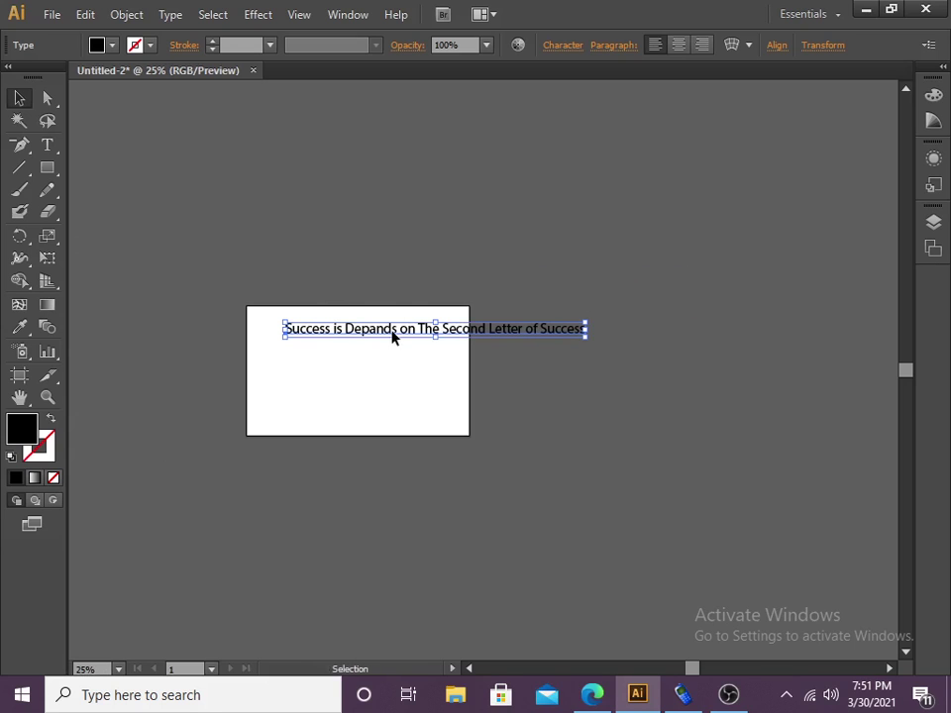
left_click_drag(392, 335, 348, 347)
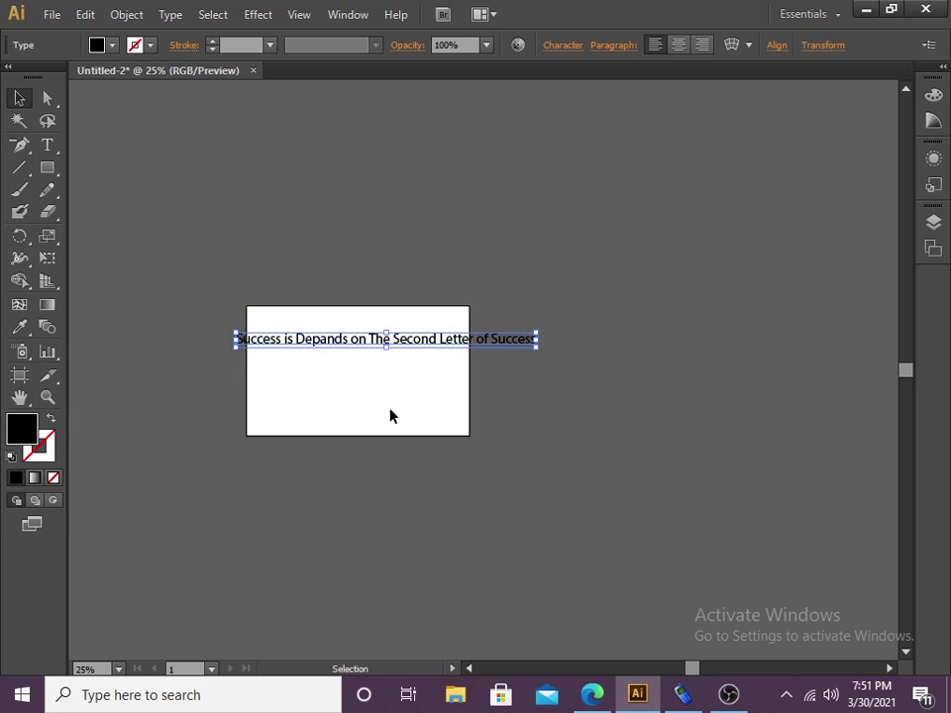
key("a")
key("ctrl+0")
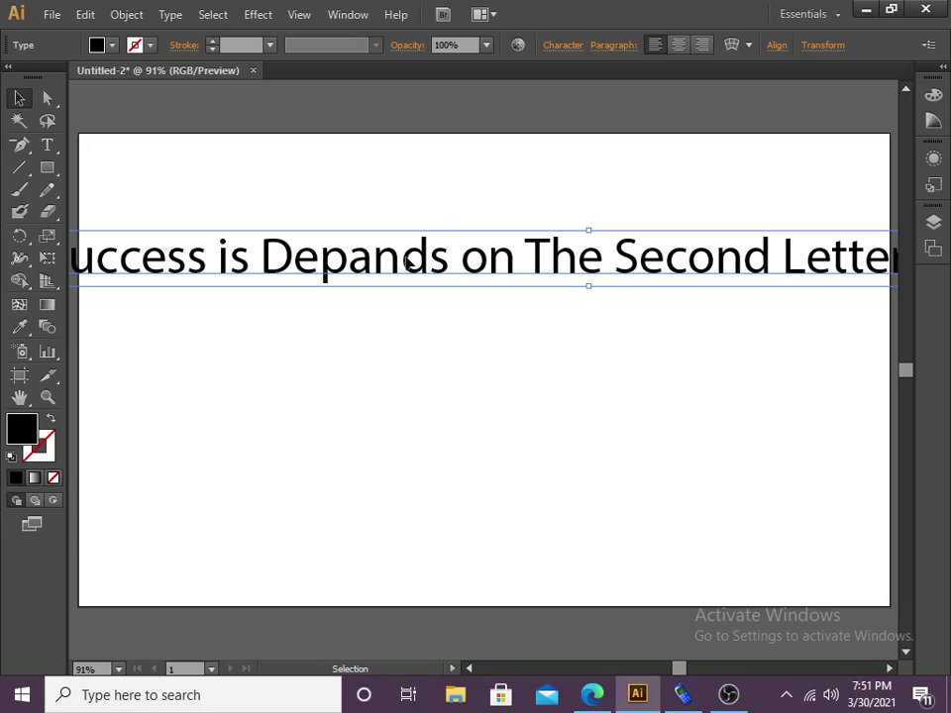
left_click_drag(414, 264, 475, 305)
key("ctrl+minus")
key("v")
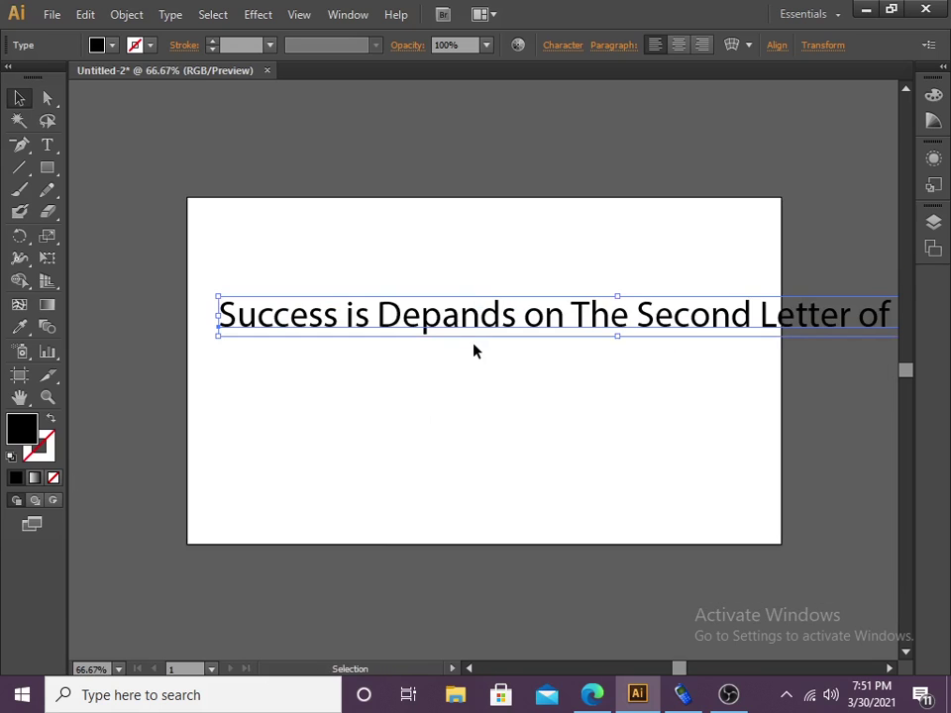
left_click_drag(531, 323, 500, 322)
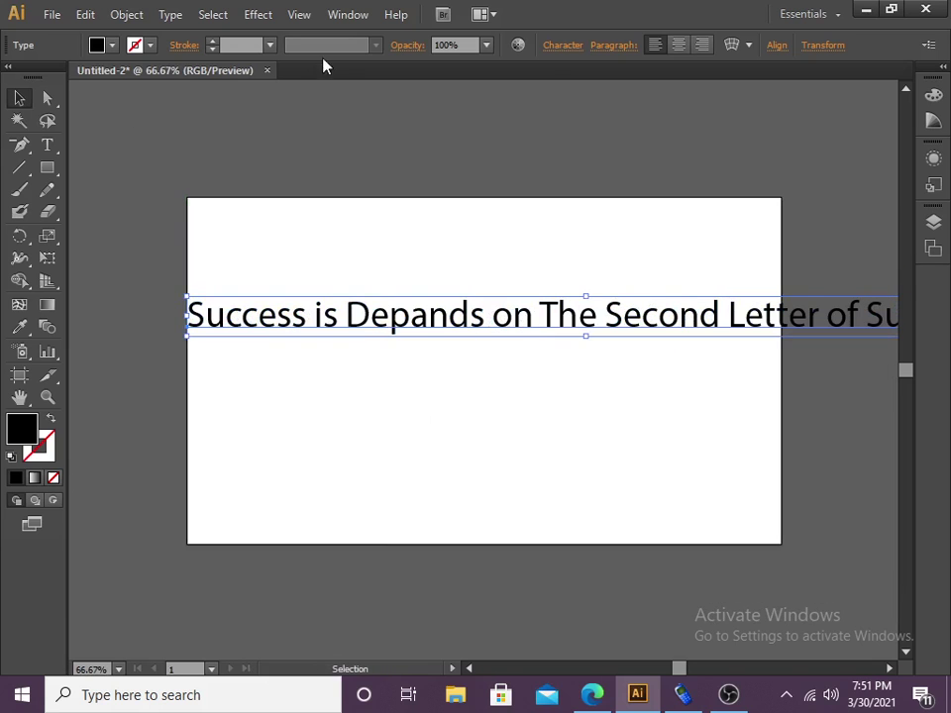
Step: Set the sentence's font size to 36 pt and move it into the artboard's upper middle
left_click(562, 45)
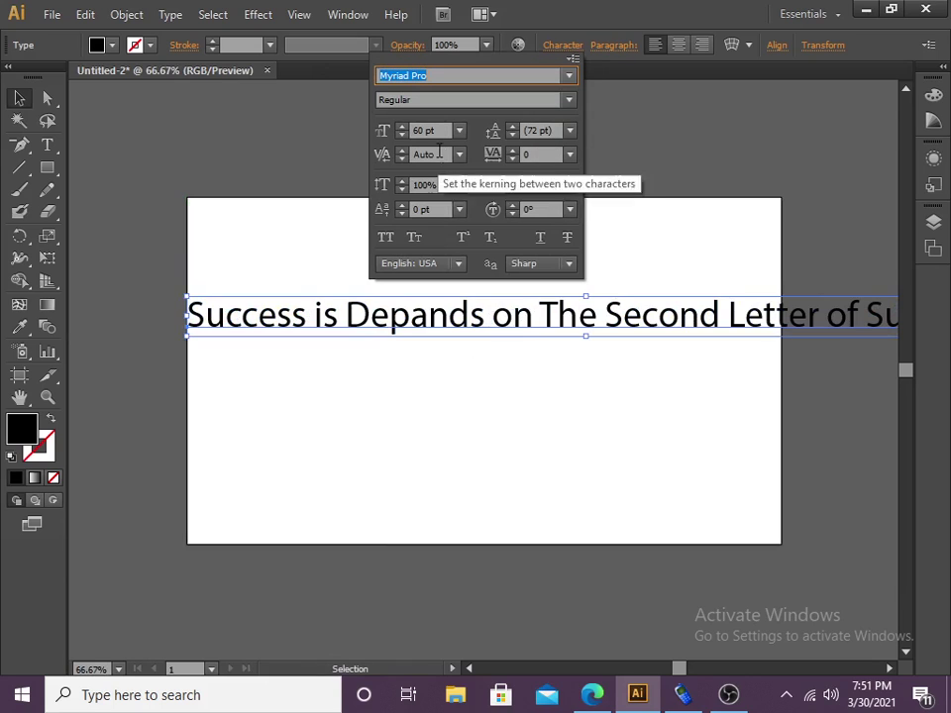
double_click(401, 127)
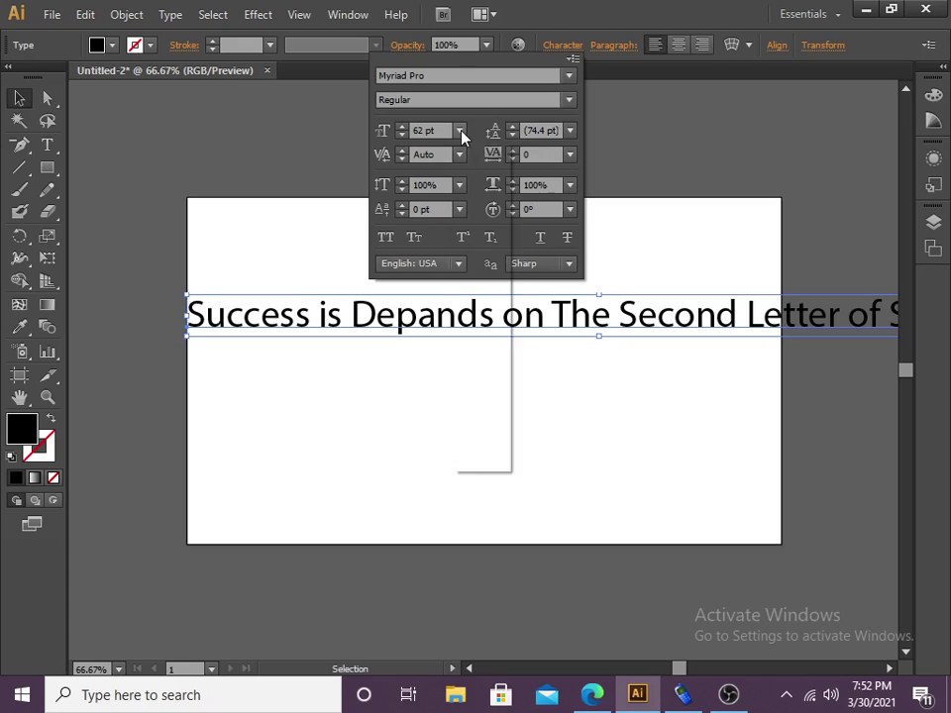
left_click(460, 132)
left_click(490, 400)
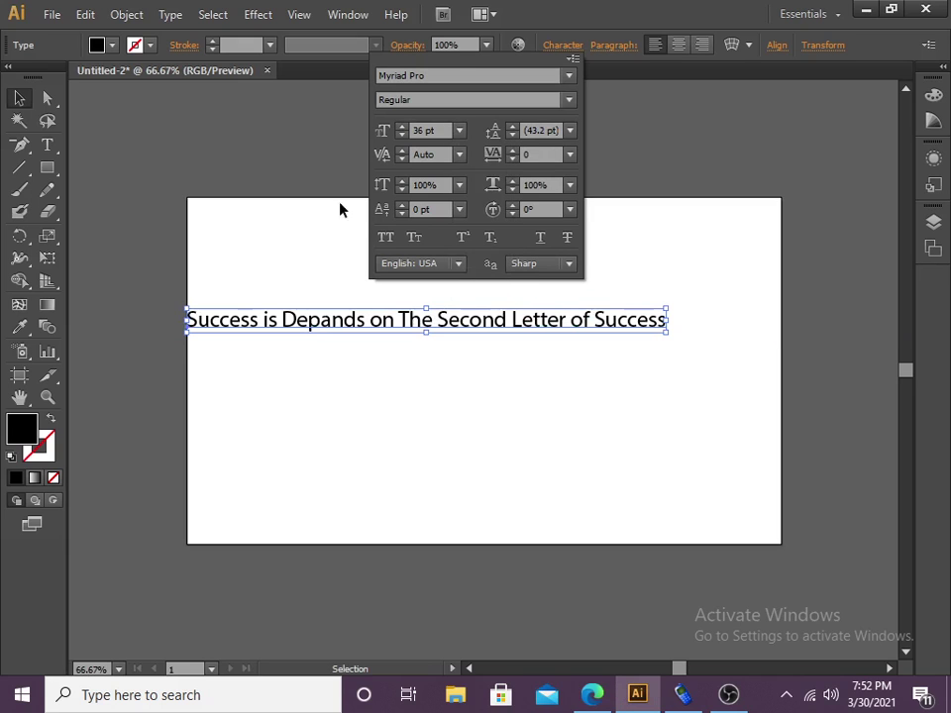
left_click(227, 255)
left_click(342, 286)
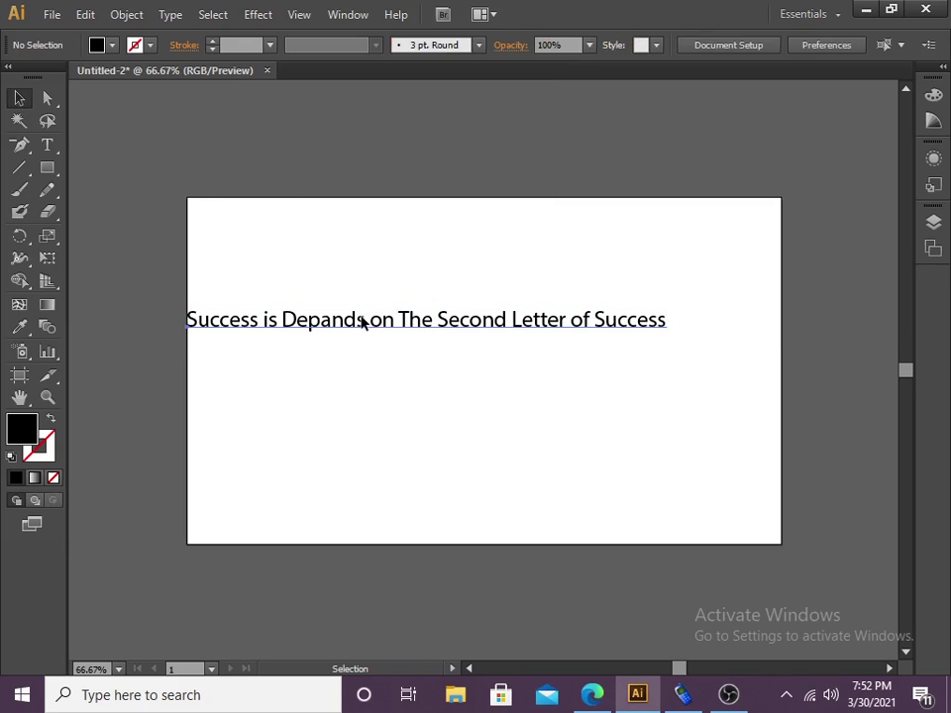
left_click_drag(362, 317, 419, 283)
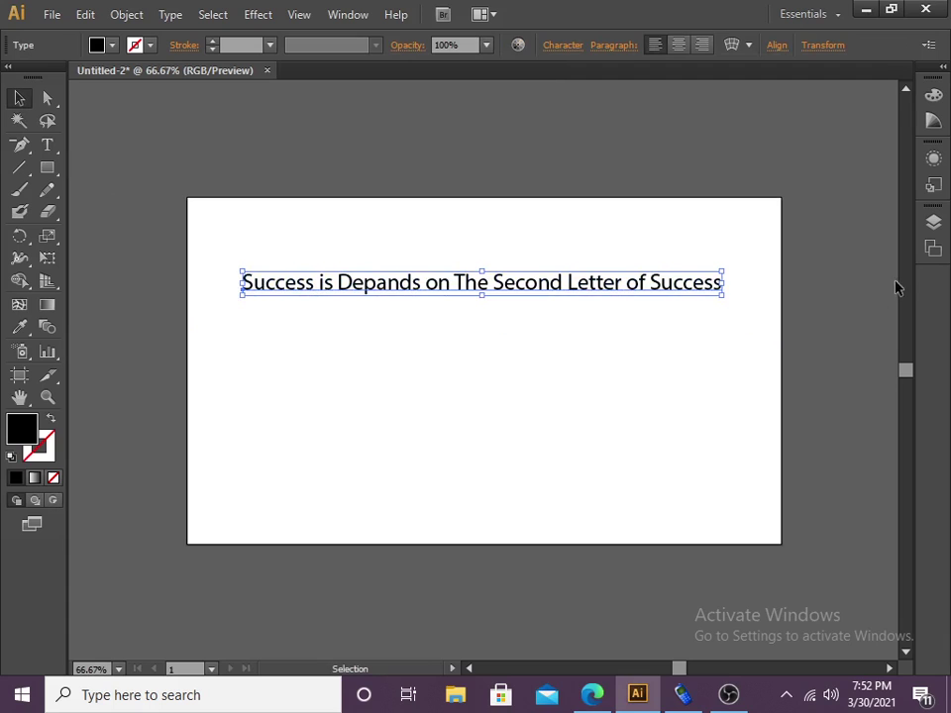
Step: Convert the sentence to outlines with Create Outlines from the context menu
right_click(531, 284)
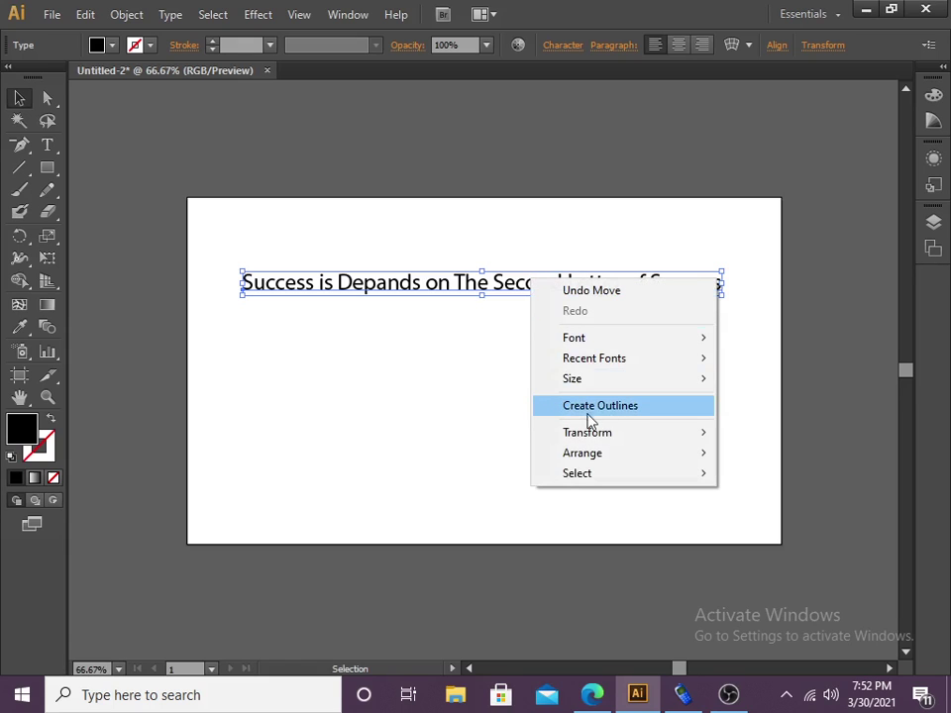
left_click(631, 418)
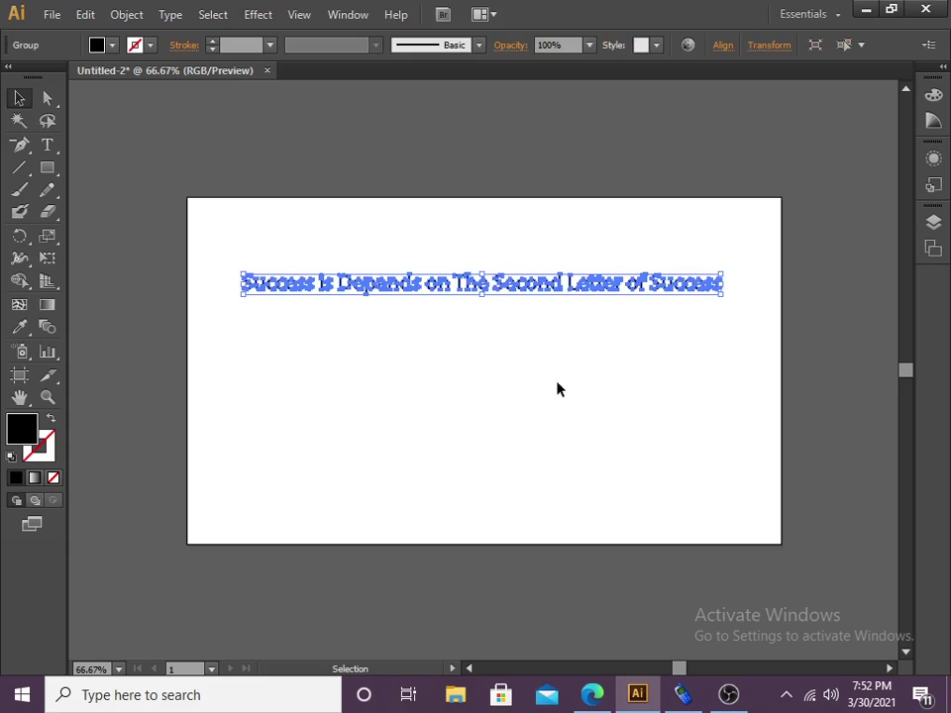
left_click(501, 354)
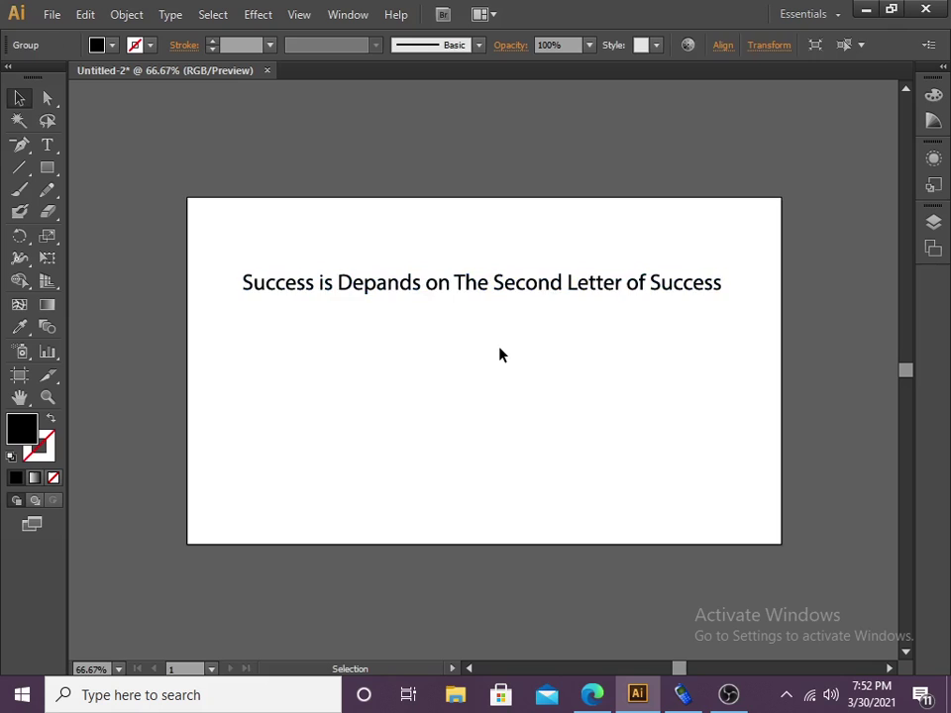
Step: Select and deselect the outlined sentence group several times to check it
left_click(717, 295)
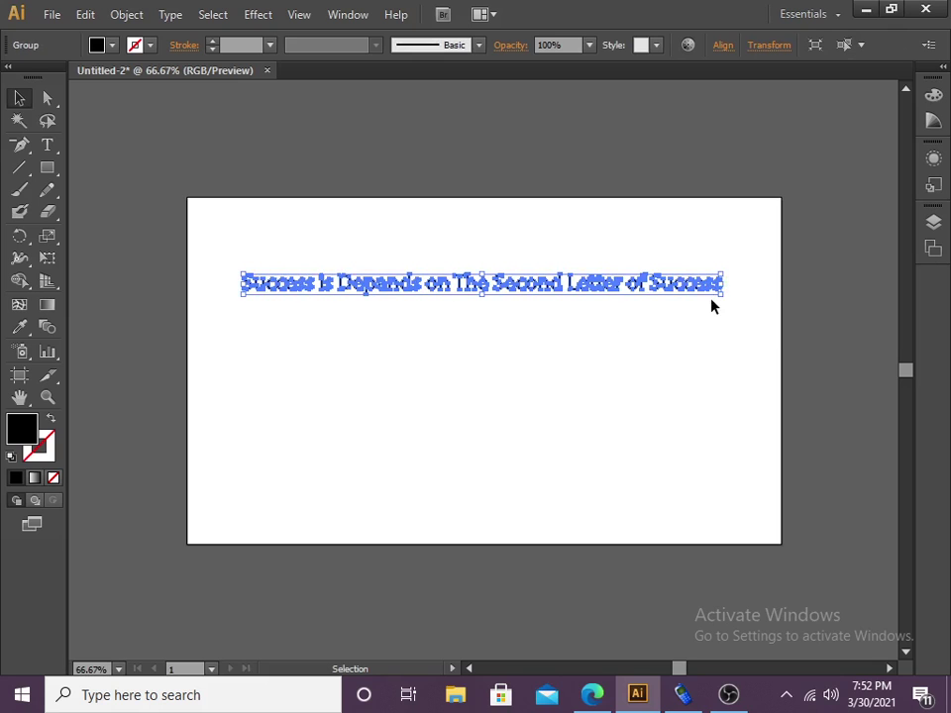
left_click(685, 341)
left_click(694, 346)
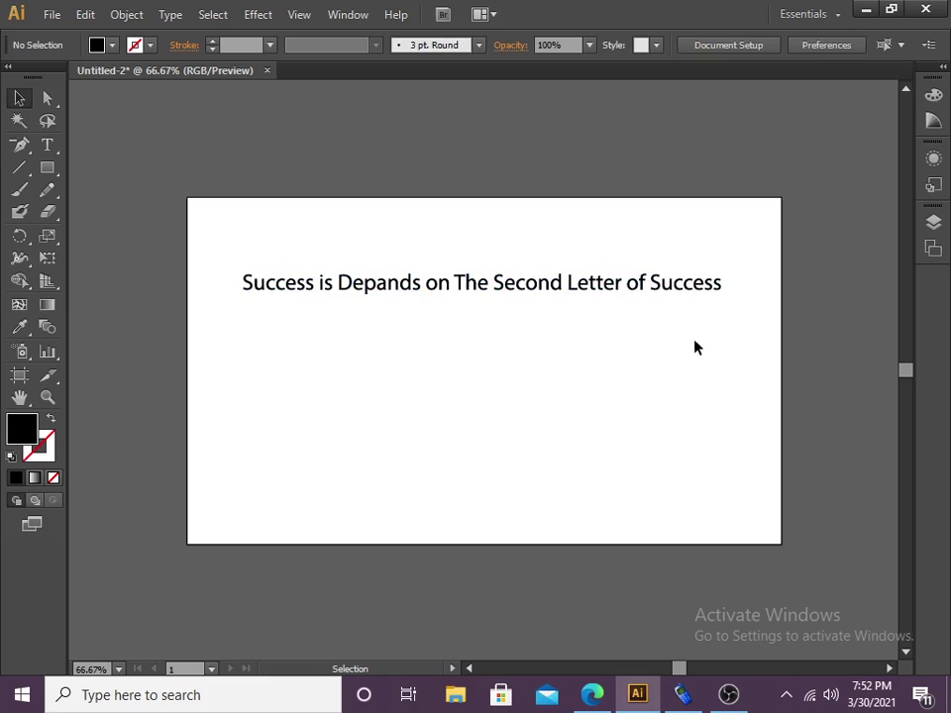
left_click(660, 287)
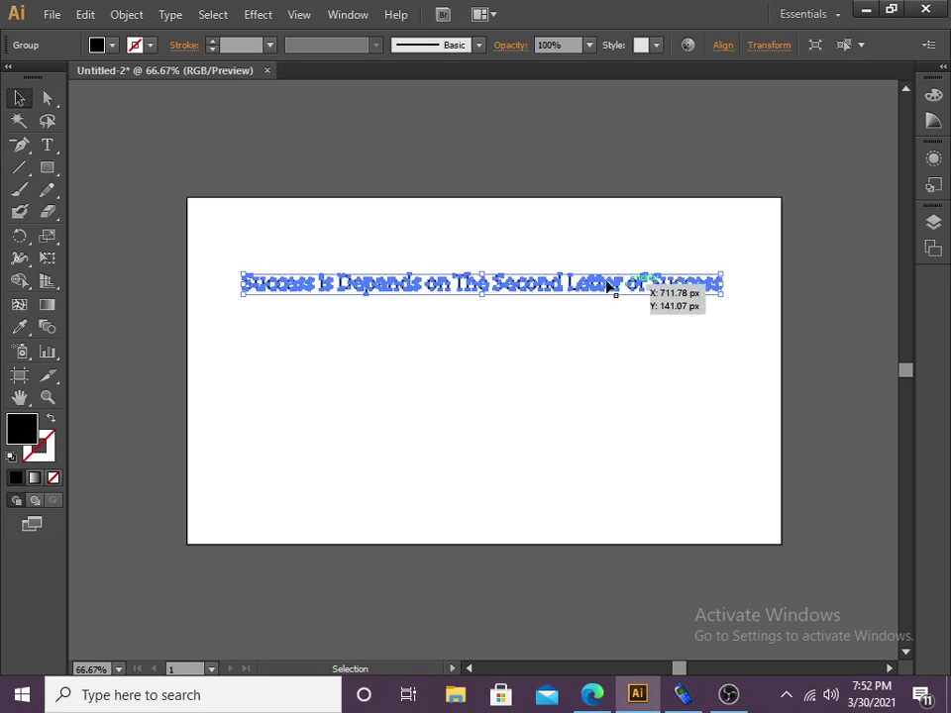
left_click(637, 299)
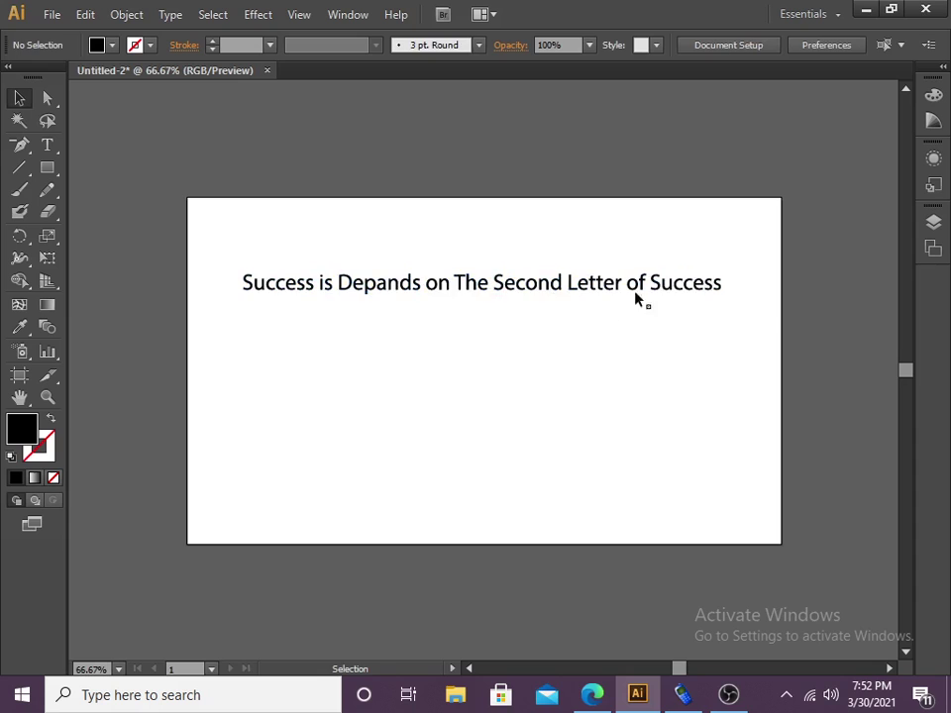
left_click(717, 291)
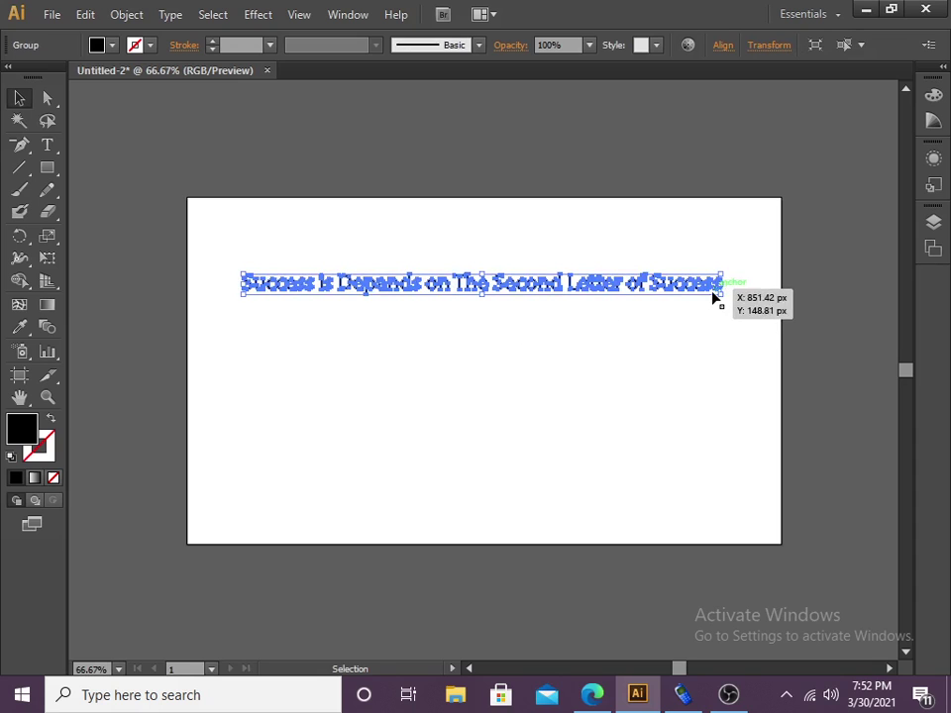
left_click(666, 365)
left_click(364, 286)
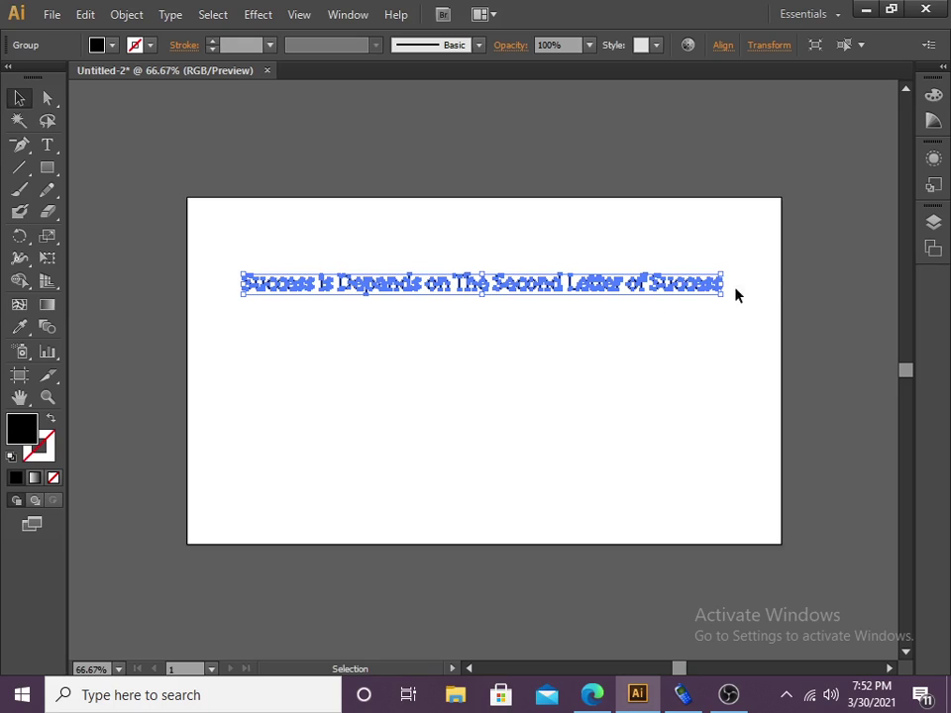
left_click(700, 324)
left_click(633, 289)
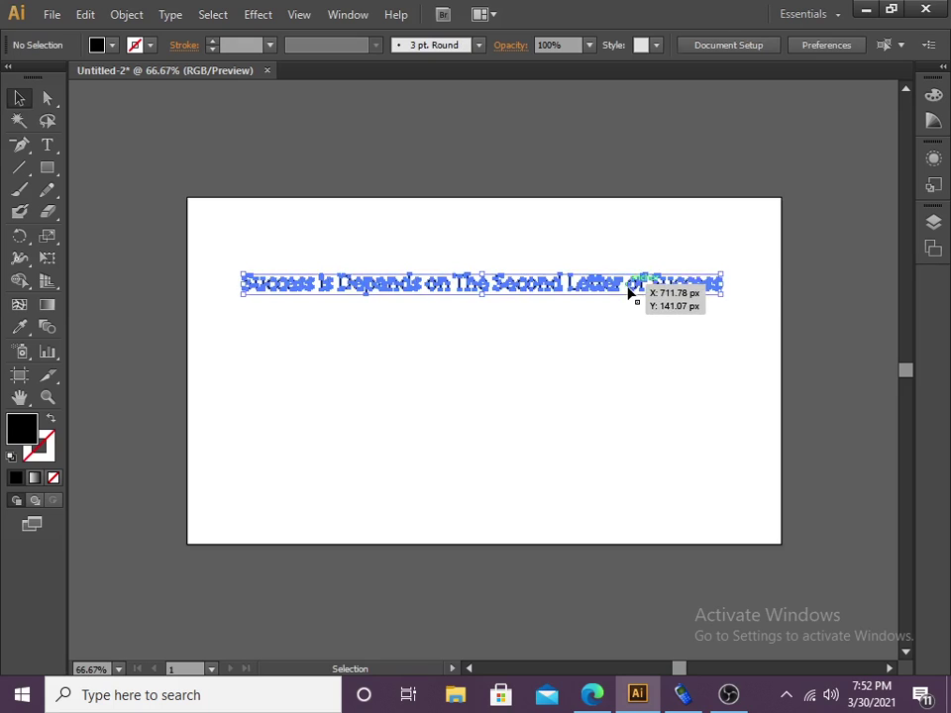
right_click(562, 291)
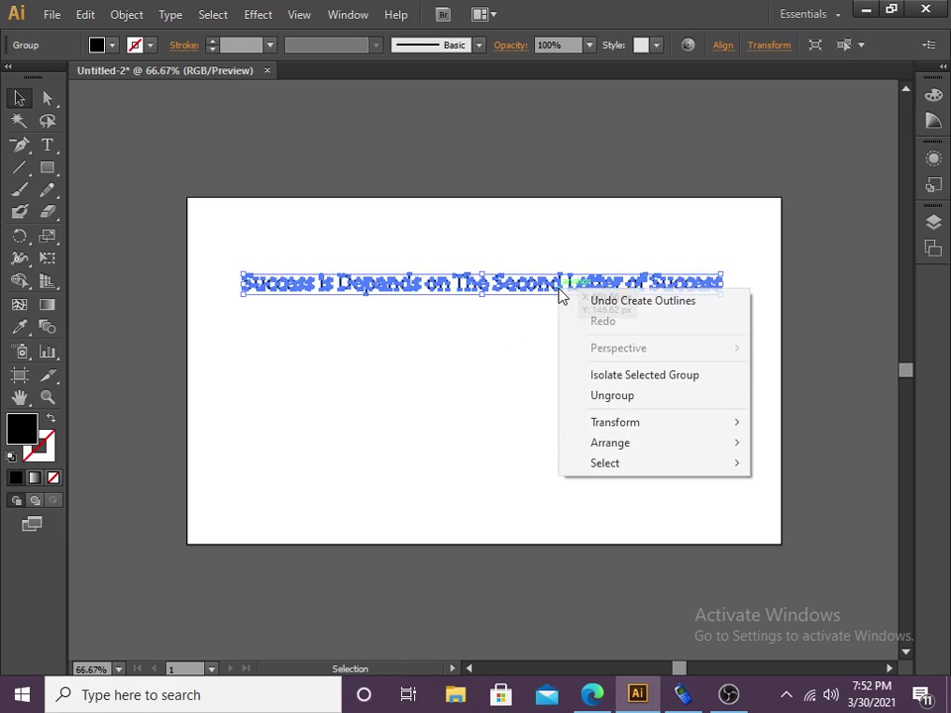
left_click(638, 395)
left_click(416, 352)
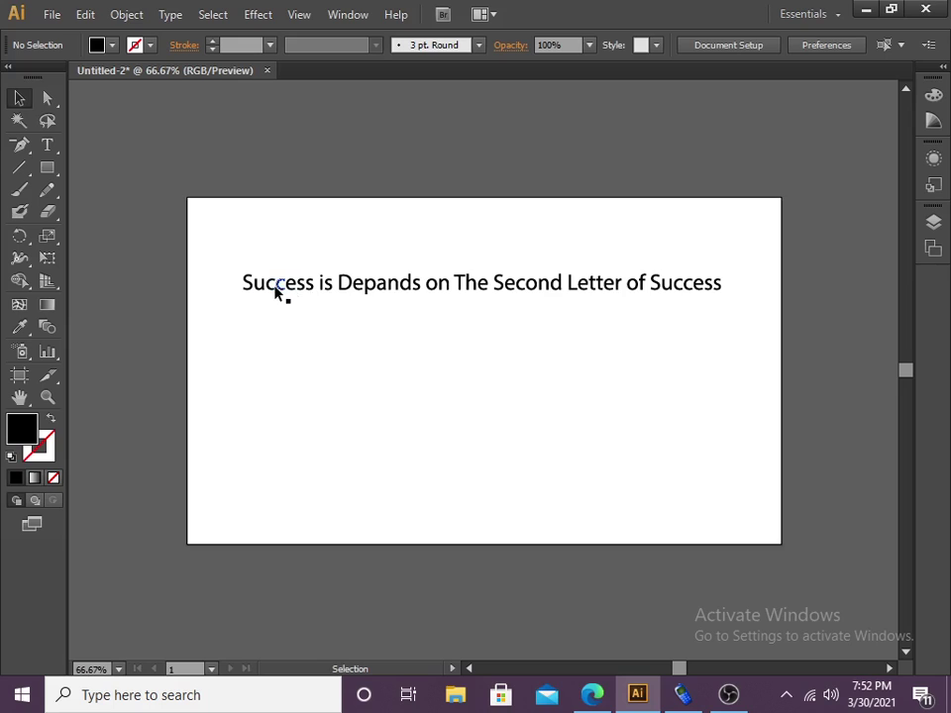
left_click(280, 286)
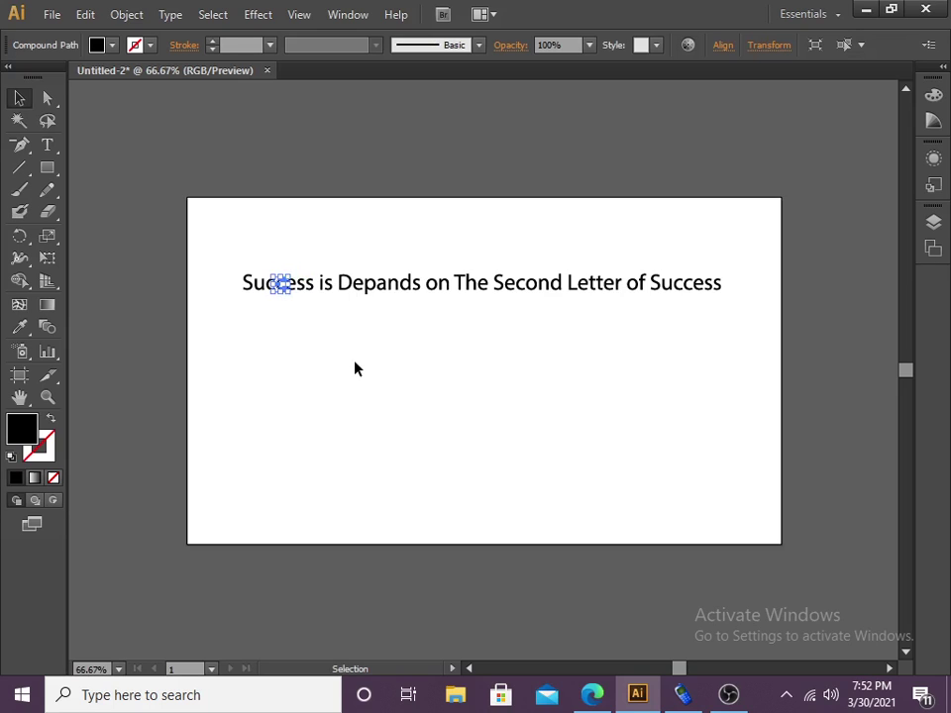
left_click(297, 323)
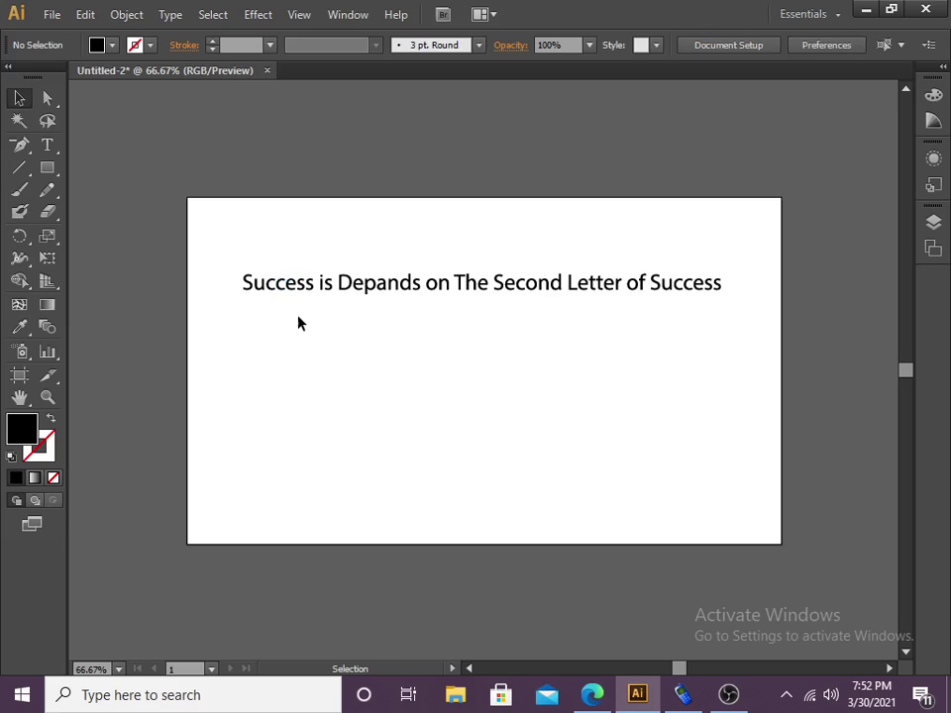
left_click(281, 290)
left_click(293, 325)
left_click(281, 295)
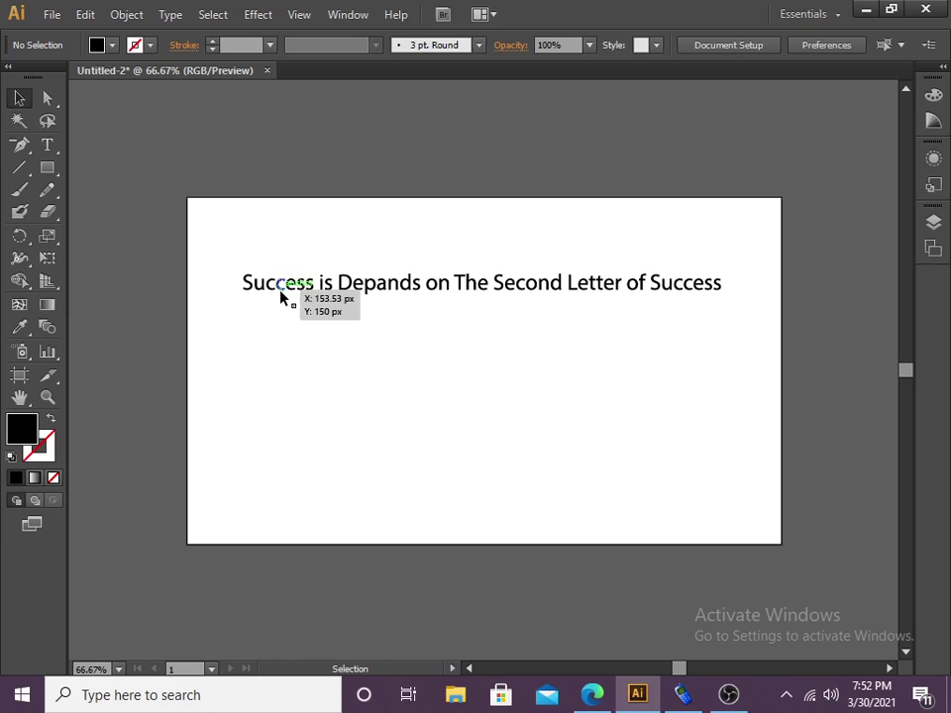
left_click_drag(281, 294, 281, 348)
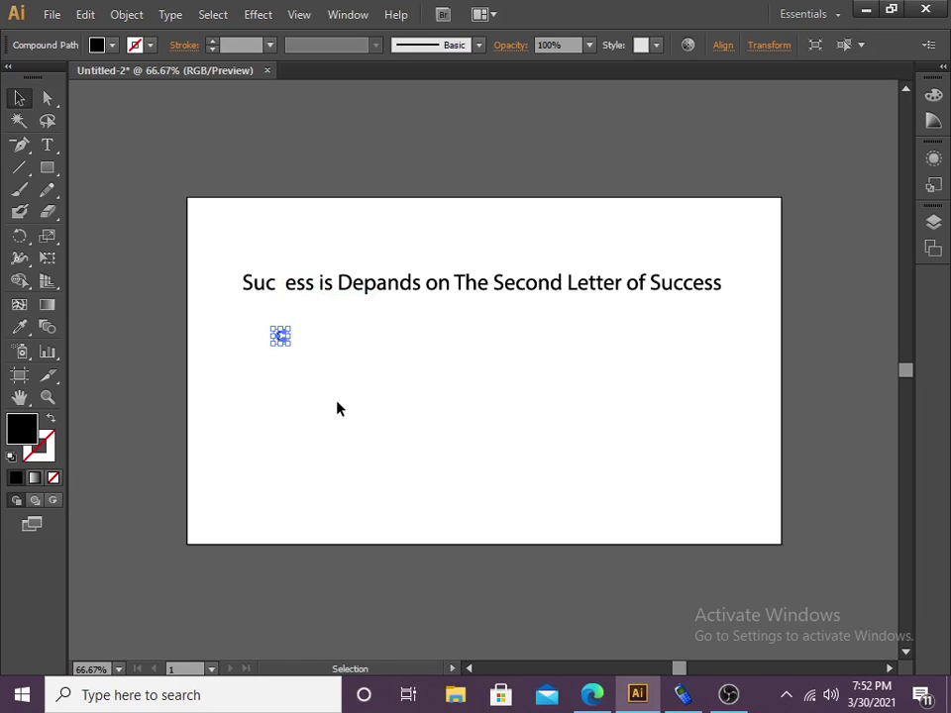
left_click_drag(494, 291, 508, 379)
left_click_drag(670, 295, 658, 435)
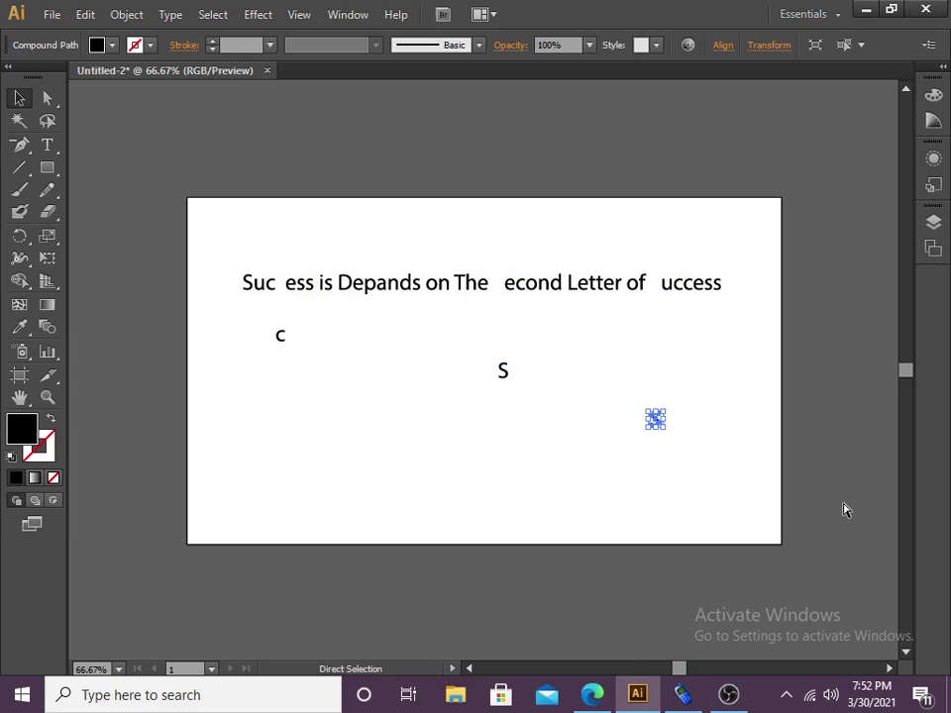
key("ctrl+z")
key("ctrl+z")
key("ctrl+z")
left_click(536, 445)
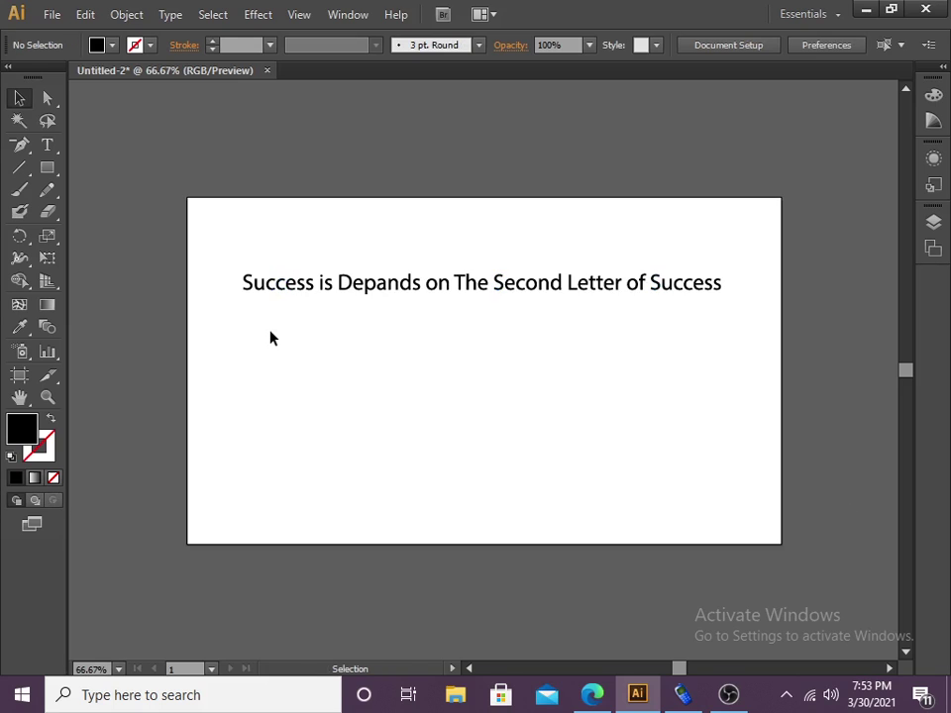
Step: Group the outlined letters of 'Success', 'is', 'Depands', 'on', 'The' and 'Second' into separate words
left_click(315, 304)
key("ctrl+g")
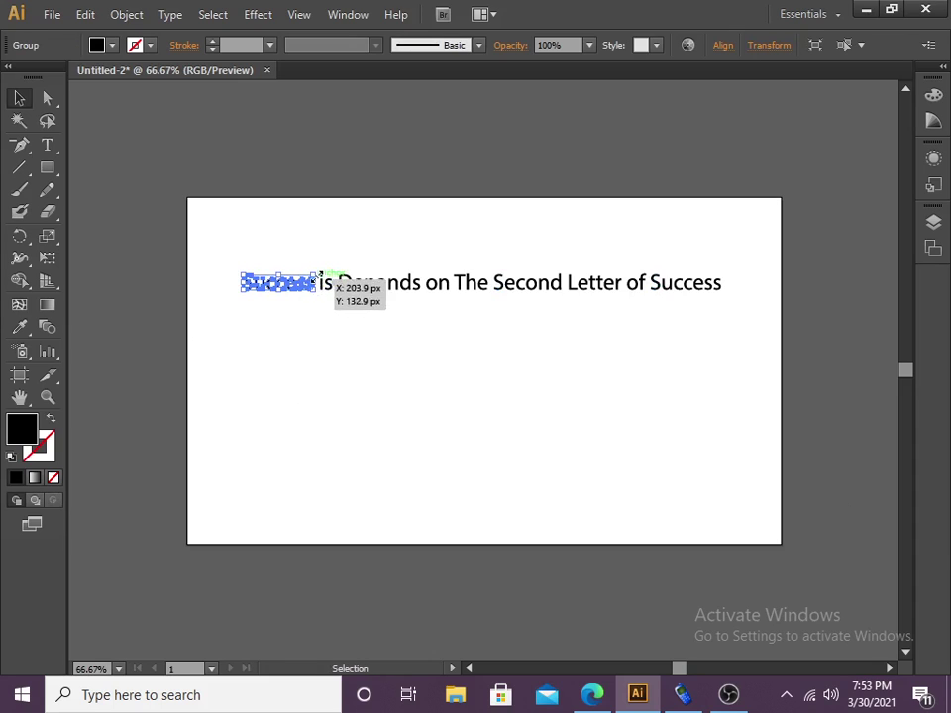
left_click(330, 291)
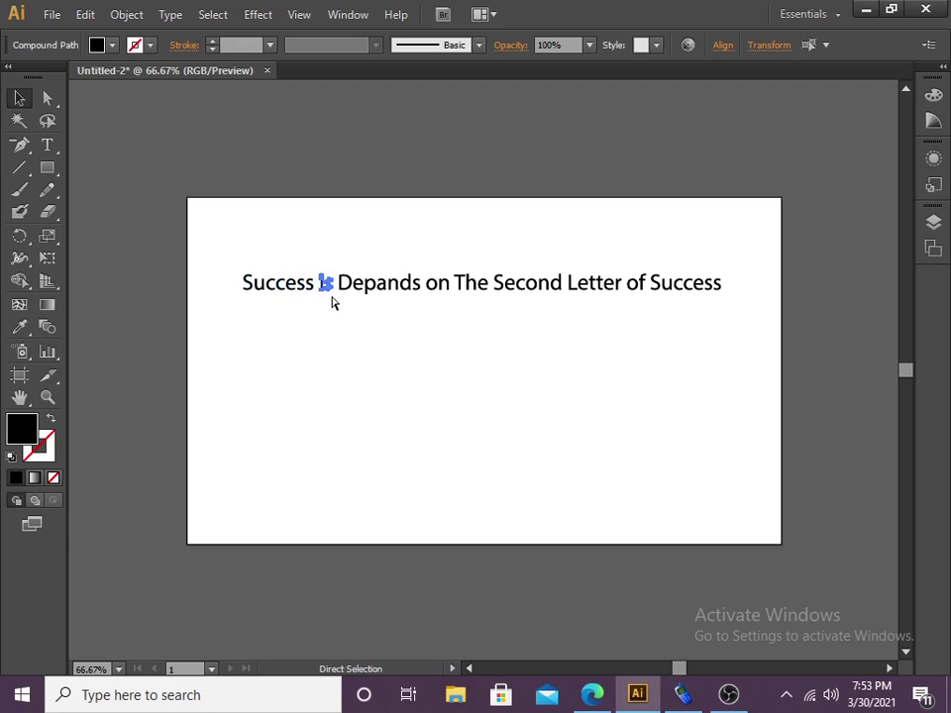
key("ctrl+g")
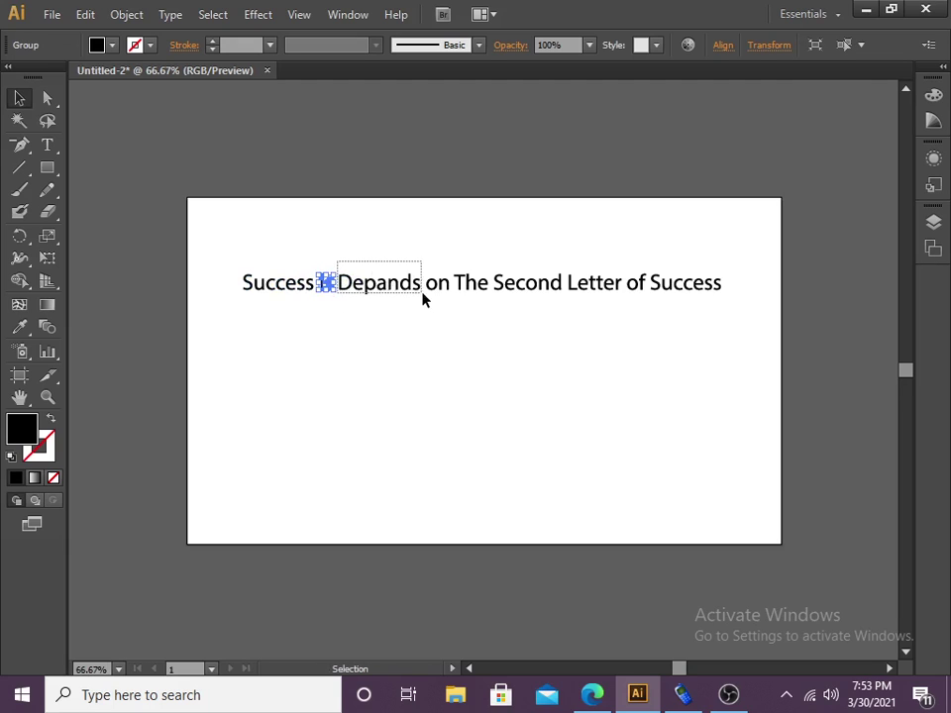
left_click(416, 300)
key("ctrl+g")
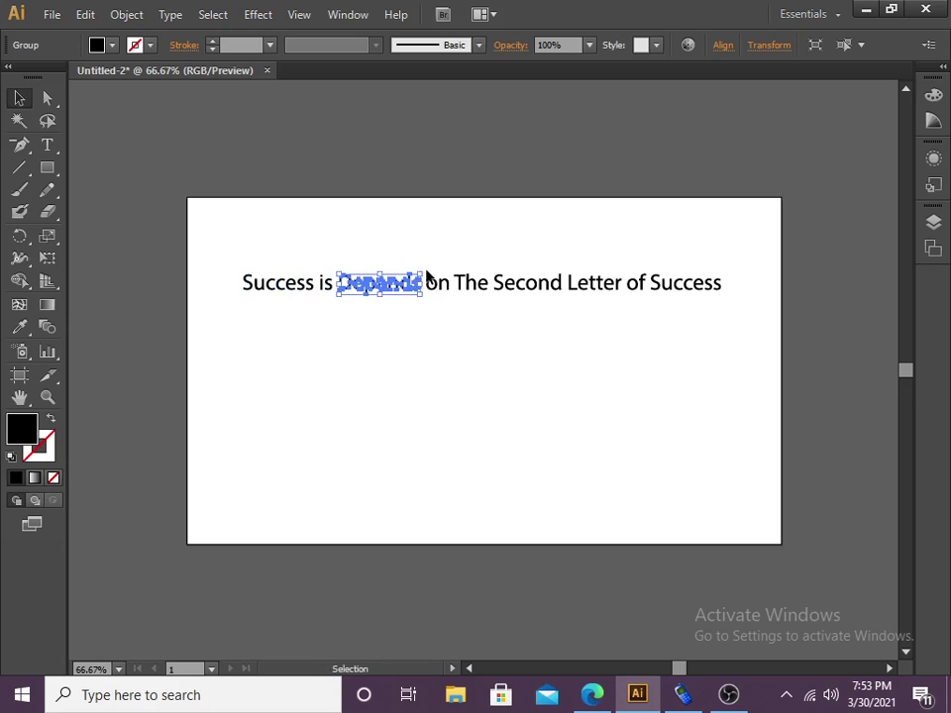
left_click(445, 291)
key("ctrl+g")
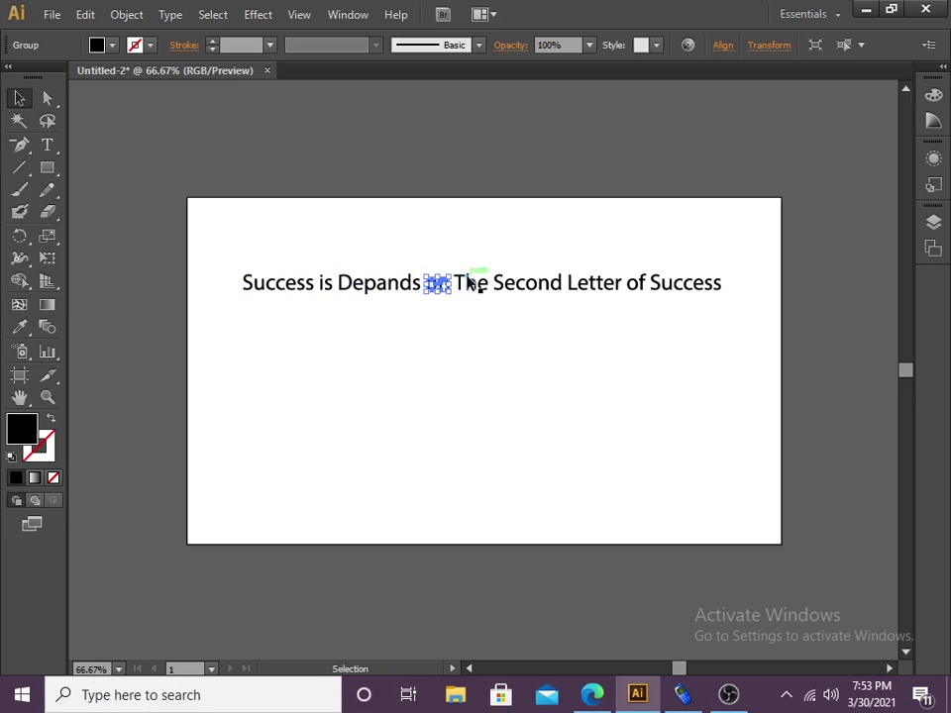
left_click(481, 290)
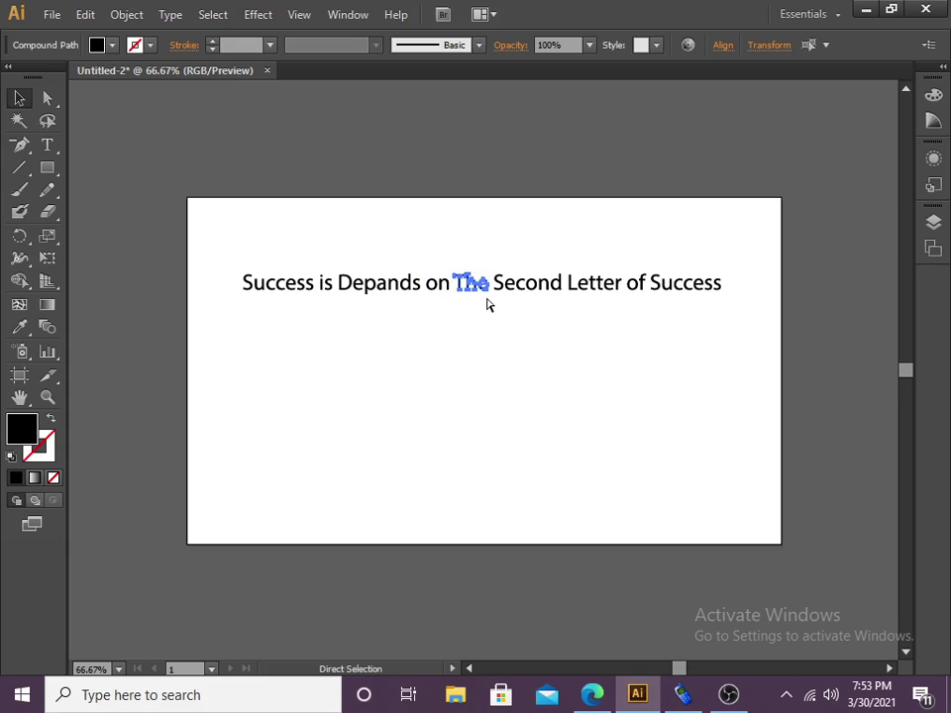
key("ctrl+g")
left_click(556, 296)
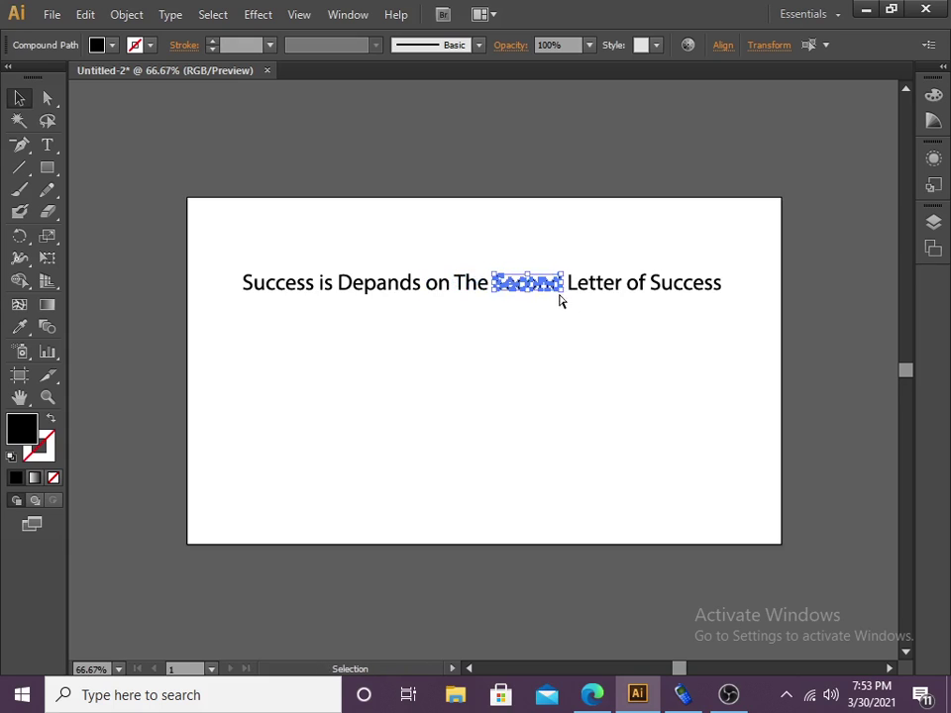
key("ctrl+g")
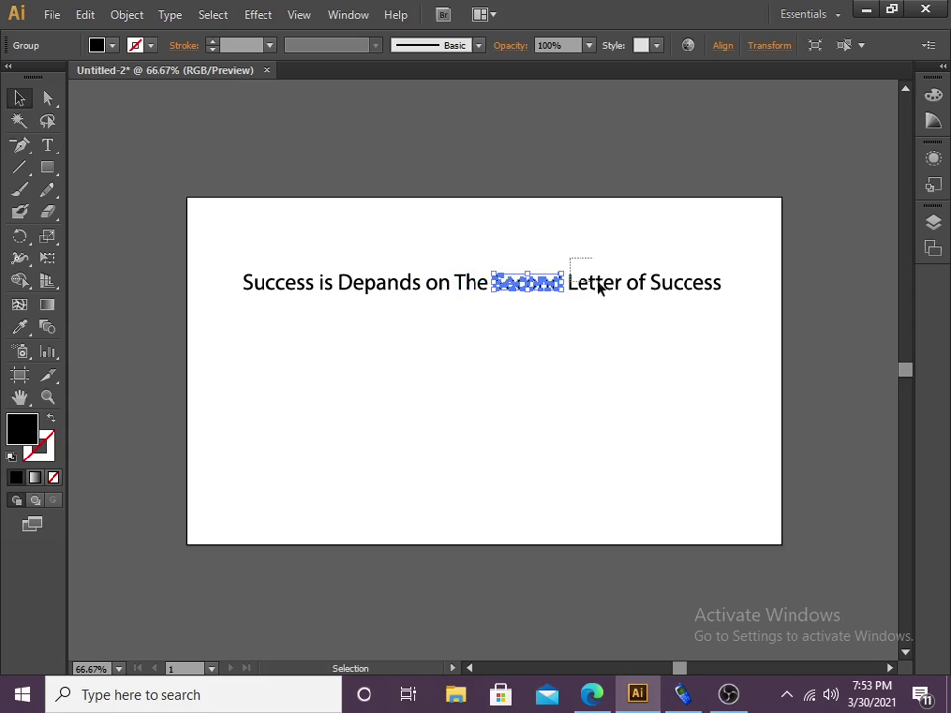
Step: Group the letters of 'Letter', 'of' and the last 'Success', undoing an accidental rotation
left_click(621, 295)
key("ctrl+g")
left_click_drag(624, 296, 643, 291)
key("ctrl+z")
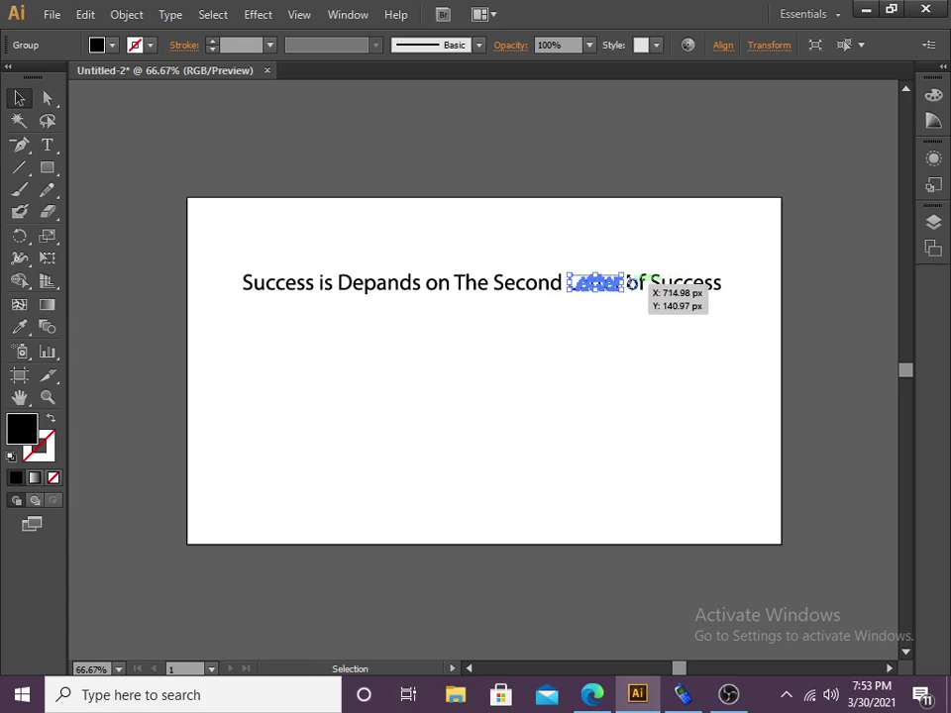
left_click(632, 270)
left_click(639, 286)
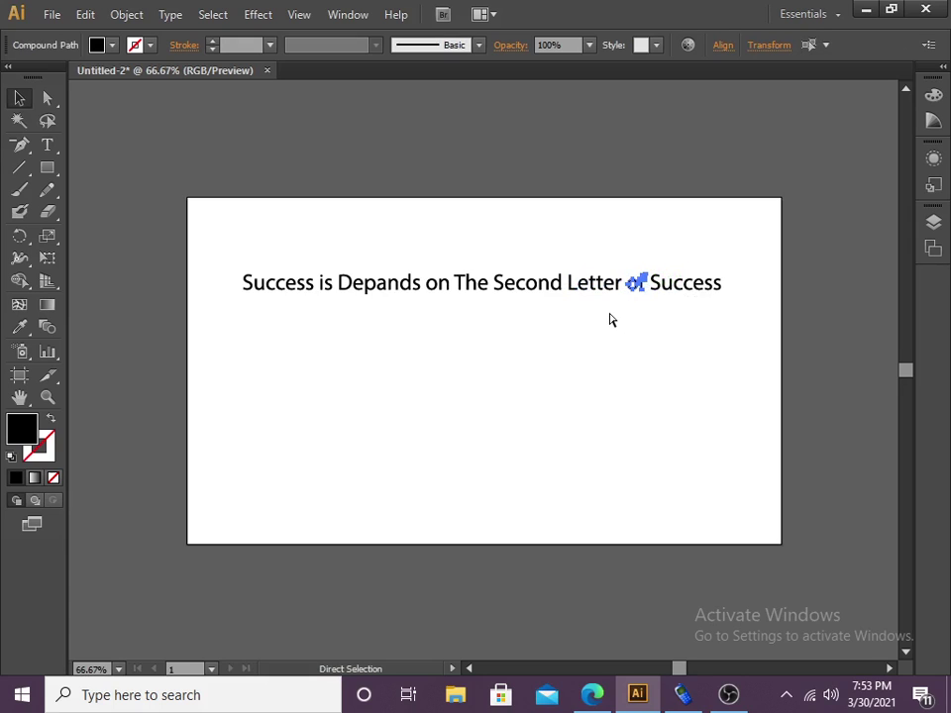
key("ctrl+g")
left_click(658, 265)
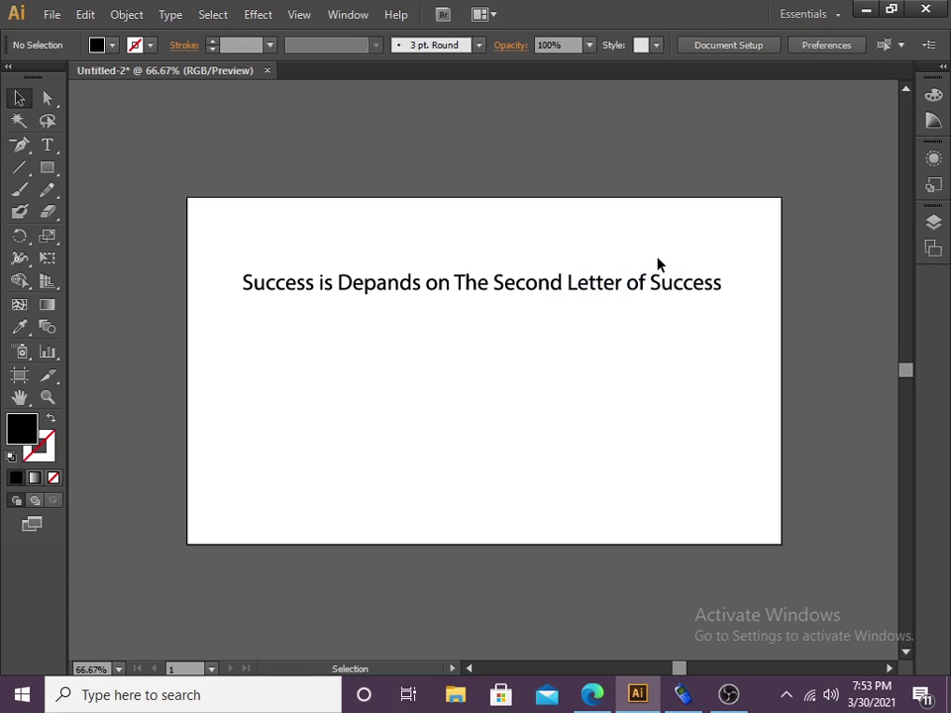
left_click(711, 304)
key("ctrl+g")
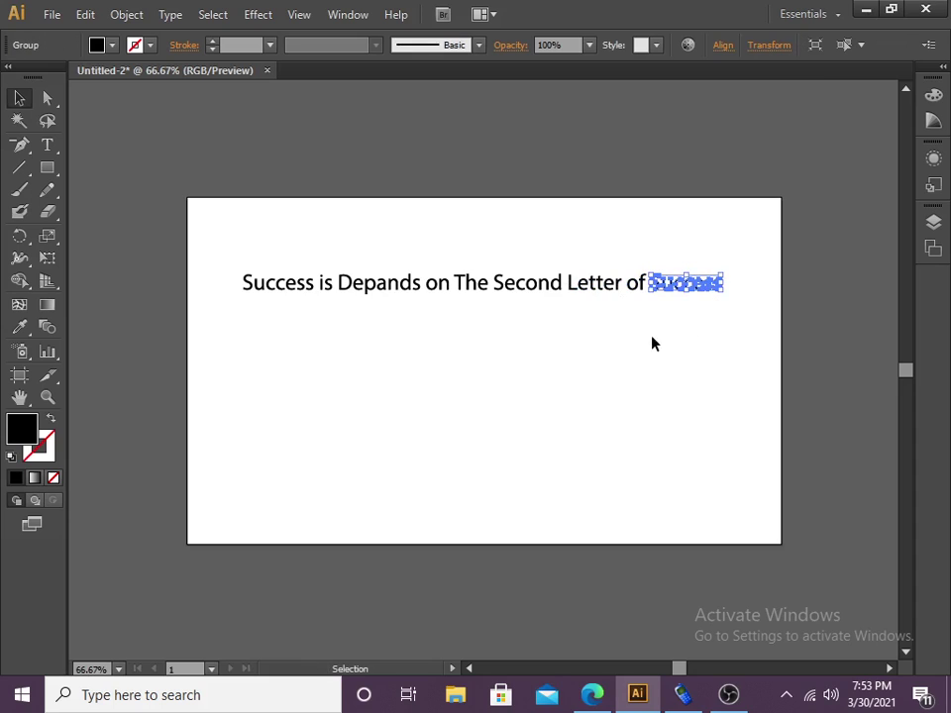
left_click(418, 377)
Step: Separate the first 'Success' from the line and move the remaining words toward the bottom
left_click_drag(419, 295, 423, 354)
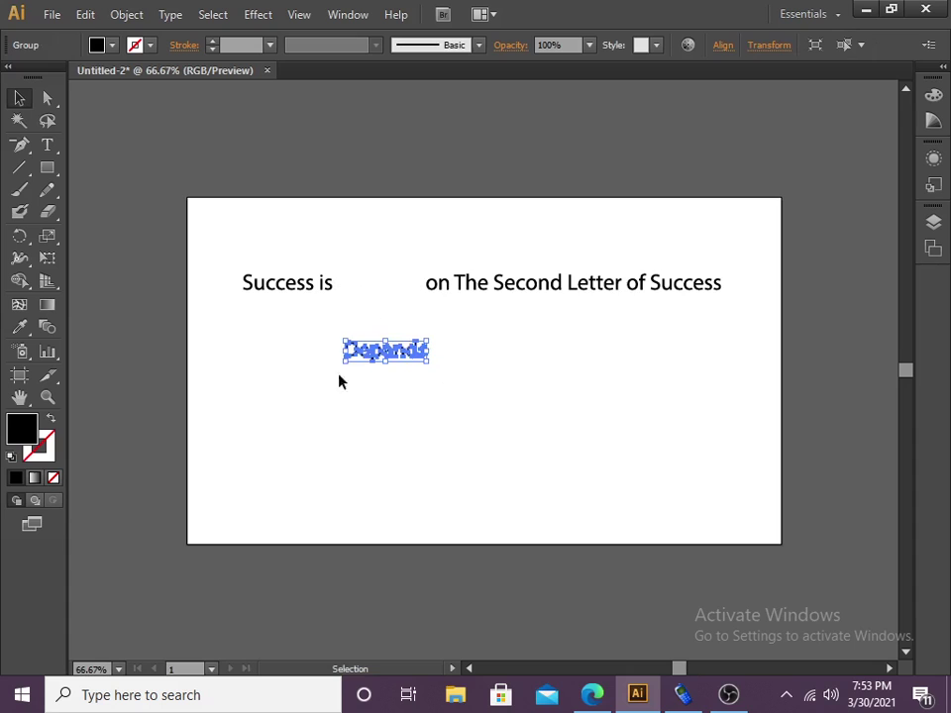
left_click_drag(288, 287, 288, 245)
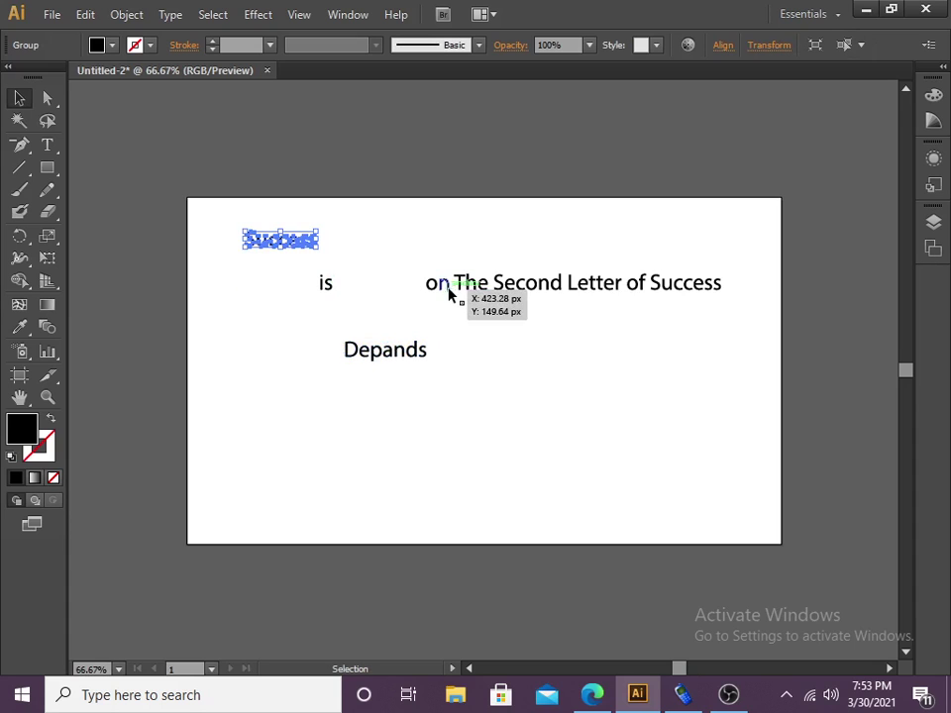
key("ctrl+z")
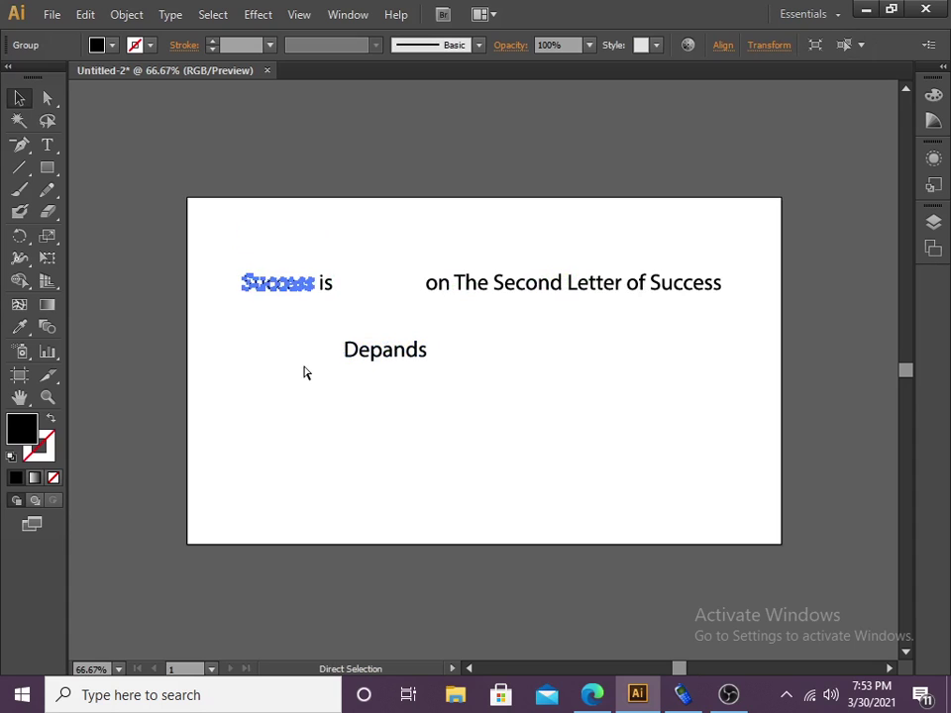
key("ctrl+z")
left_click_drag(290, 292, 694, 464)
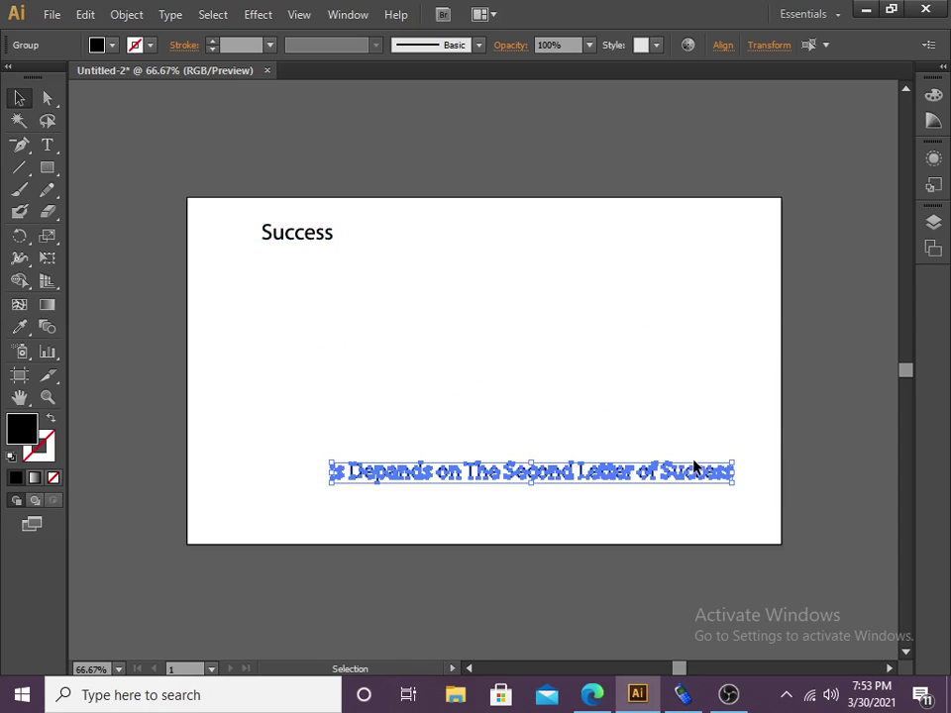
Step: Scale up the standalone 'Success' and place it at the top centre above the sentence
left_click(535, 361)
left_click_drag(308, 247, 460, 327)
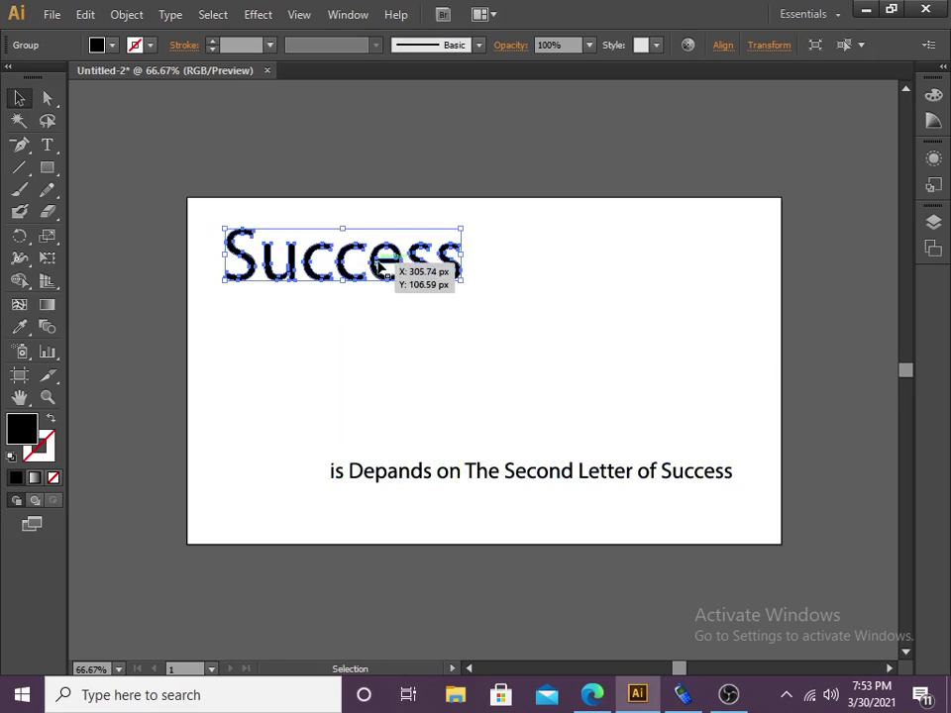
left_click_drag(376, 260, 488, 265)
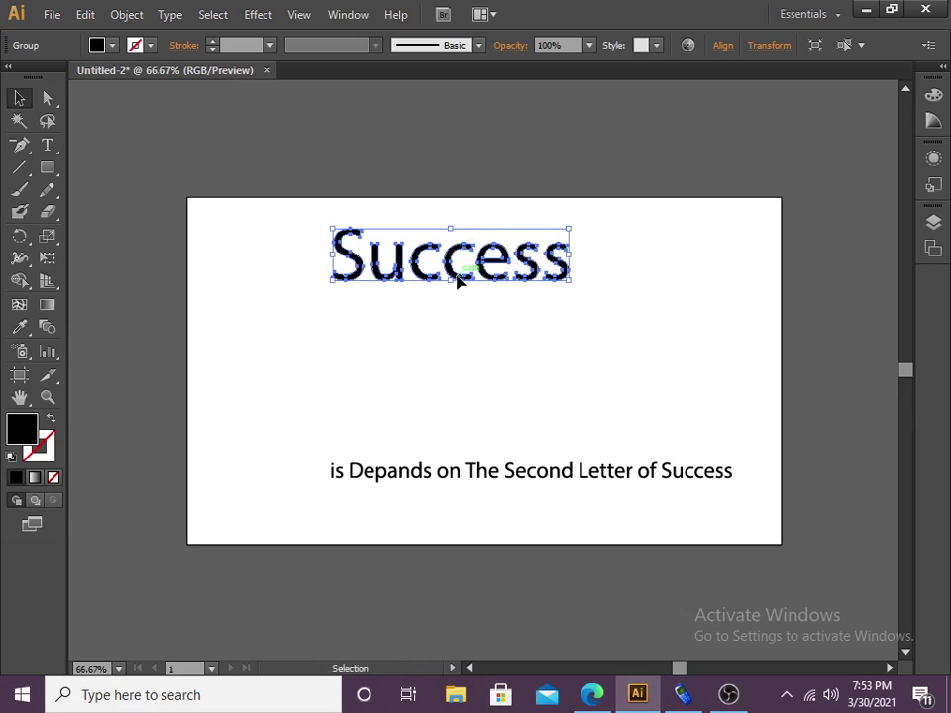
left_click_drag(574, 278, 554, 284)
left_click(318, 507)
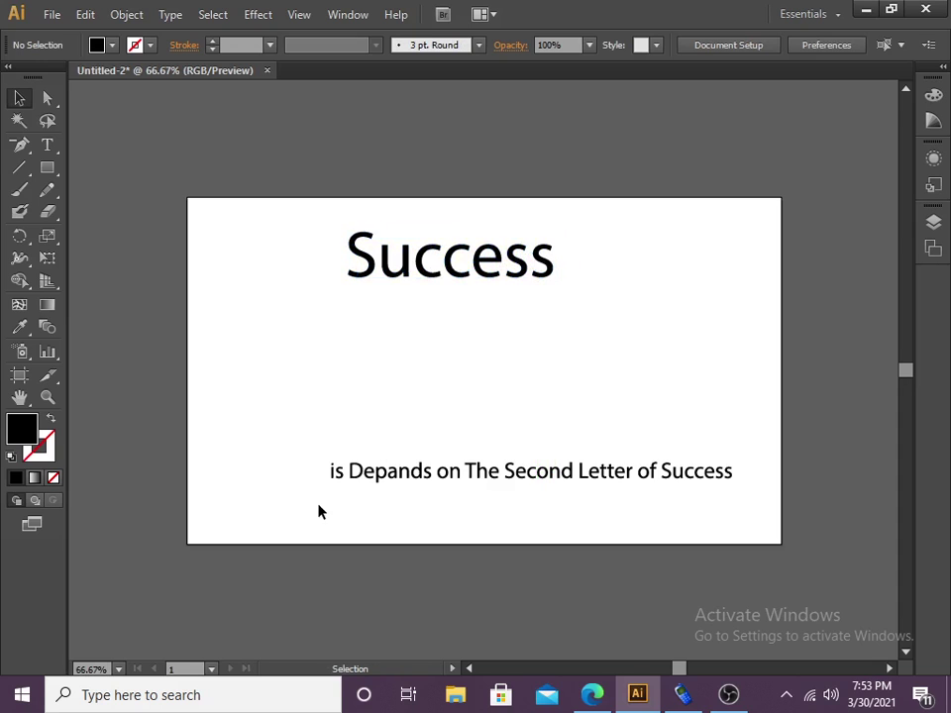
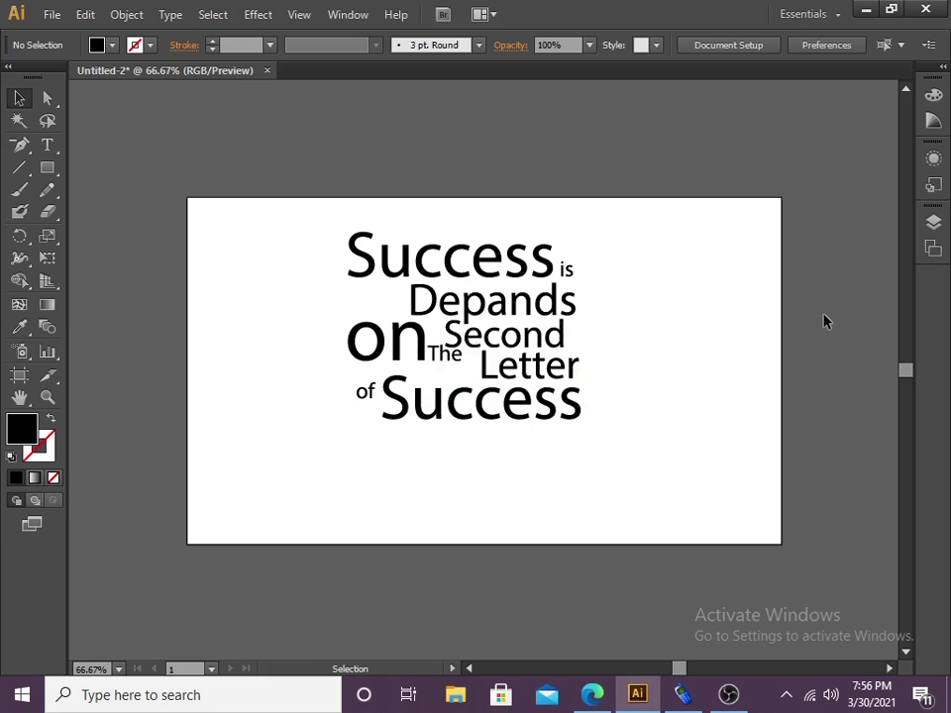
Step: Select the Depands word group
left_click(533, 311)
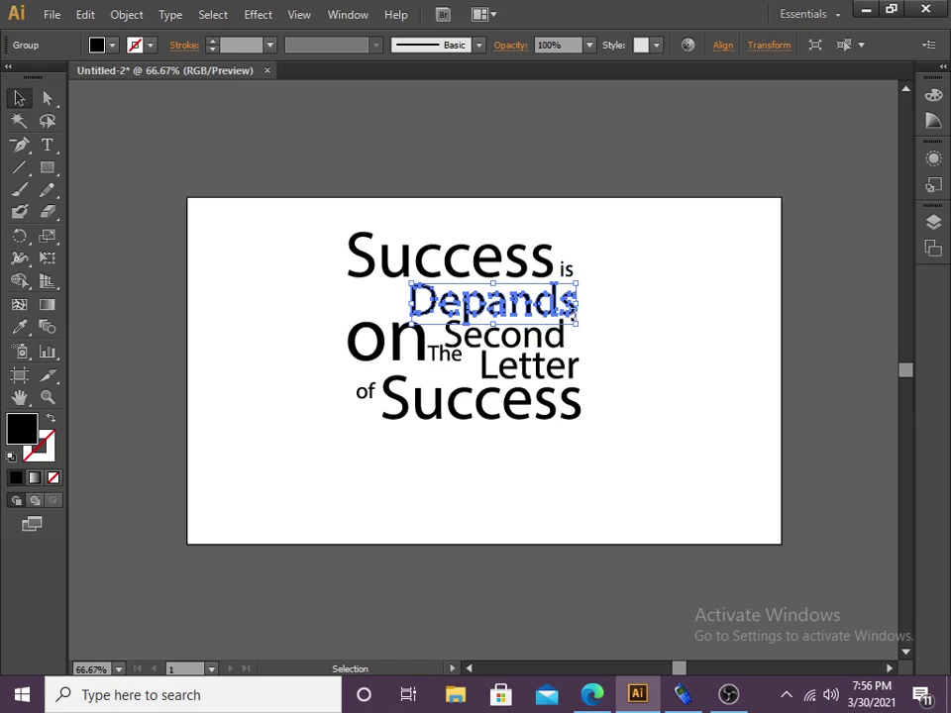
Step: Select the bottom Success word group and call up its context menu
left_click(630, 327)
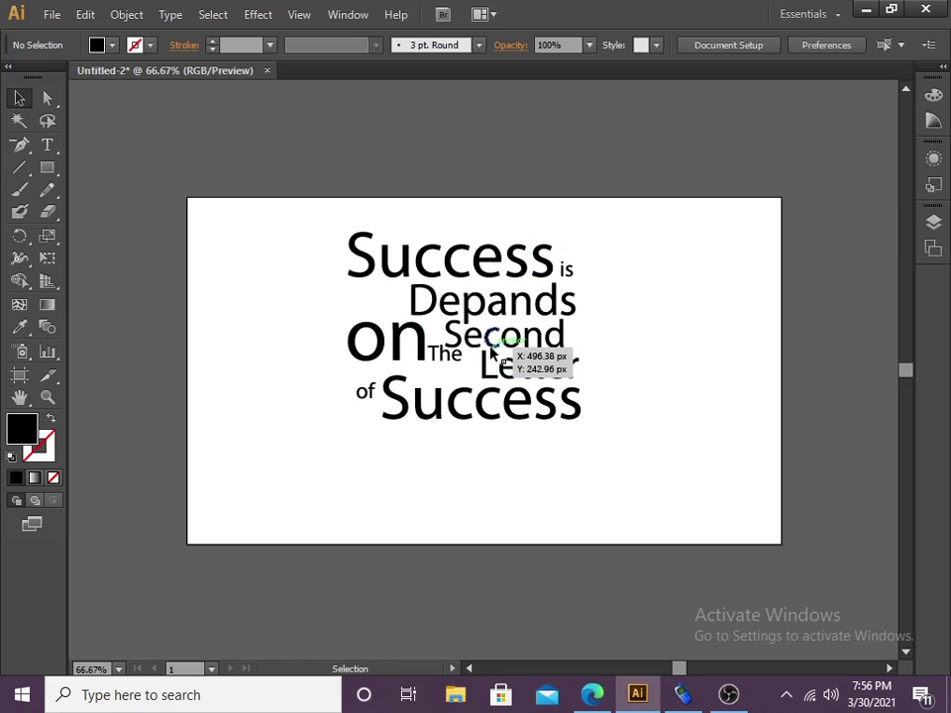
left_click(437, 416)
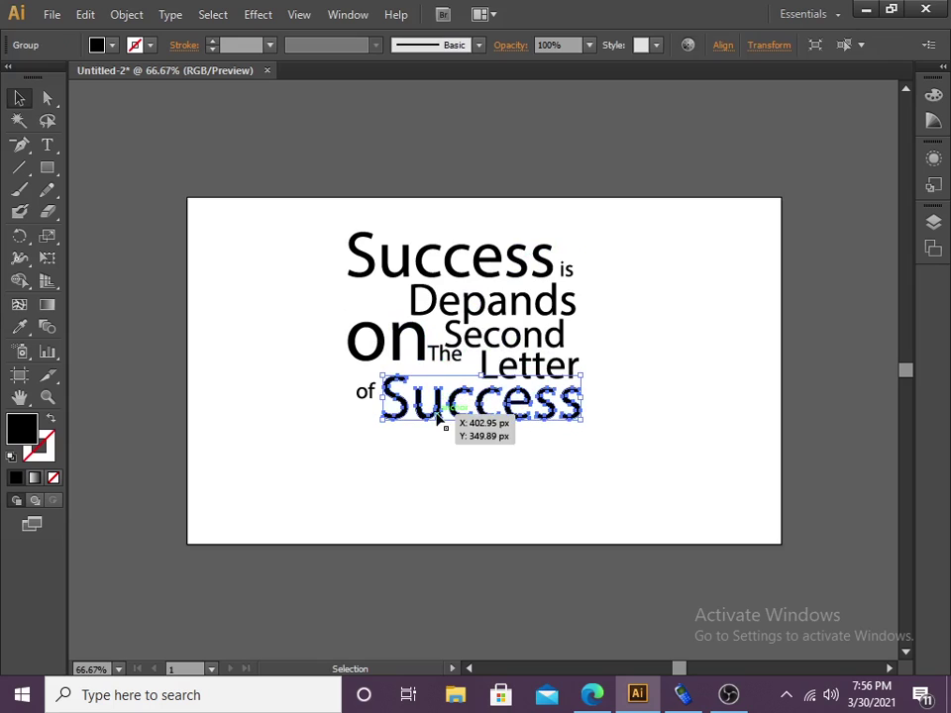
left_click(494, 450)
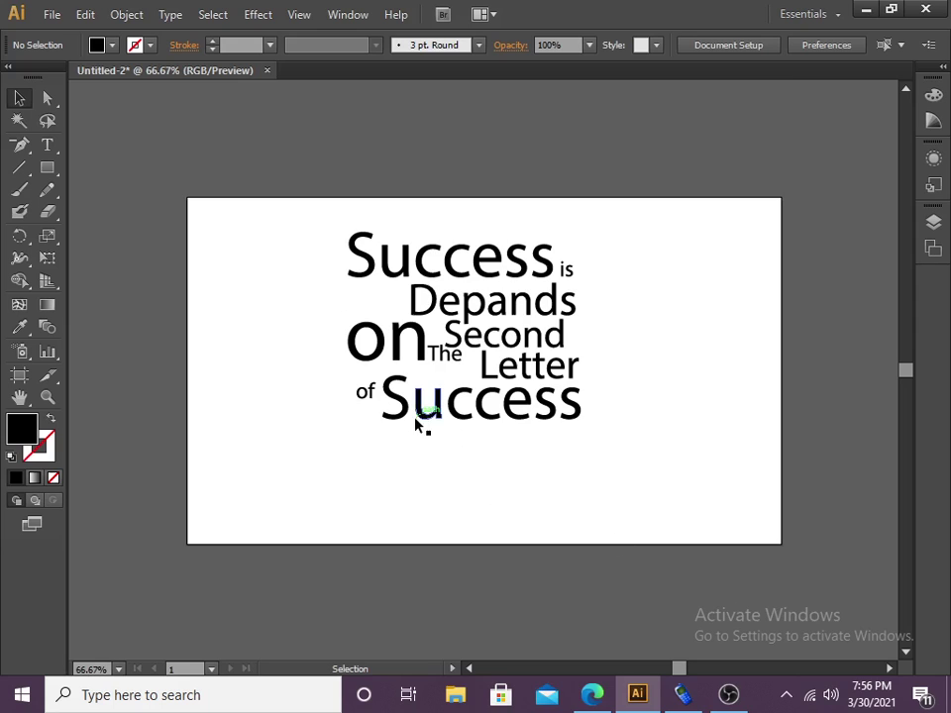
left_click(423, 420)
right_click(445, 423)
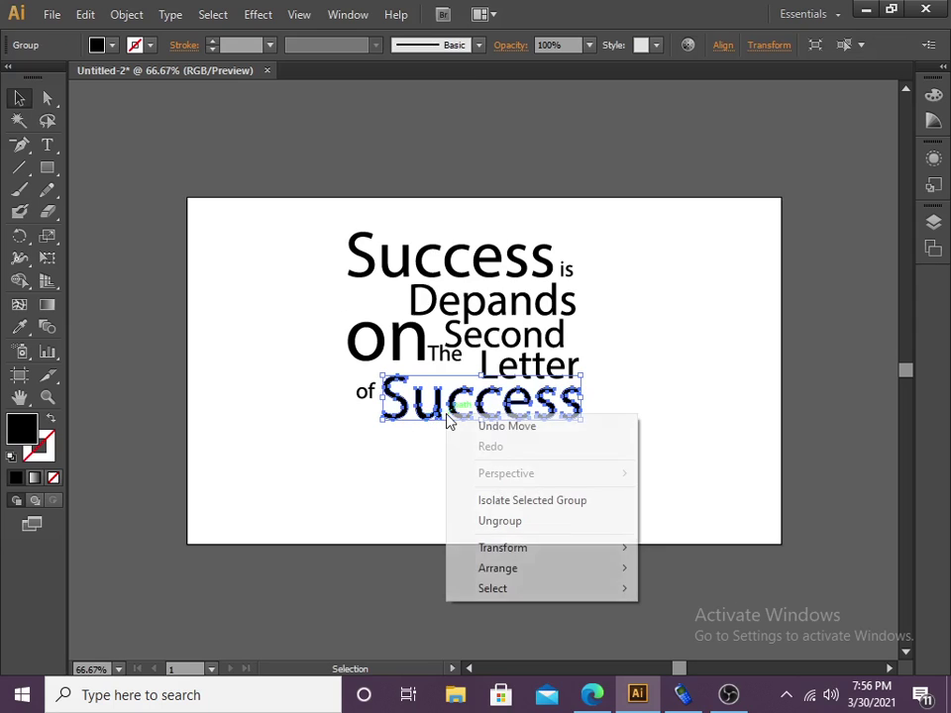
Step: Ungroup the bottom Success into letters and enlarge its u
left_click(490, 520)
left_click(441, 459)
left_click(425, 412)
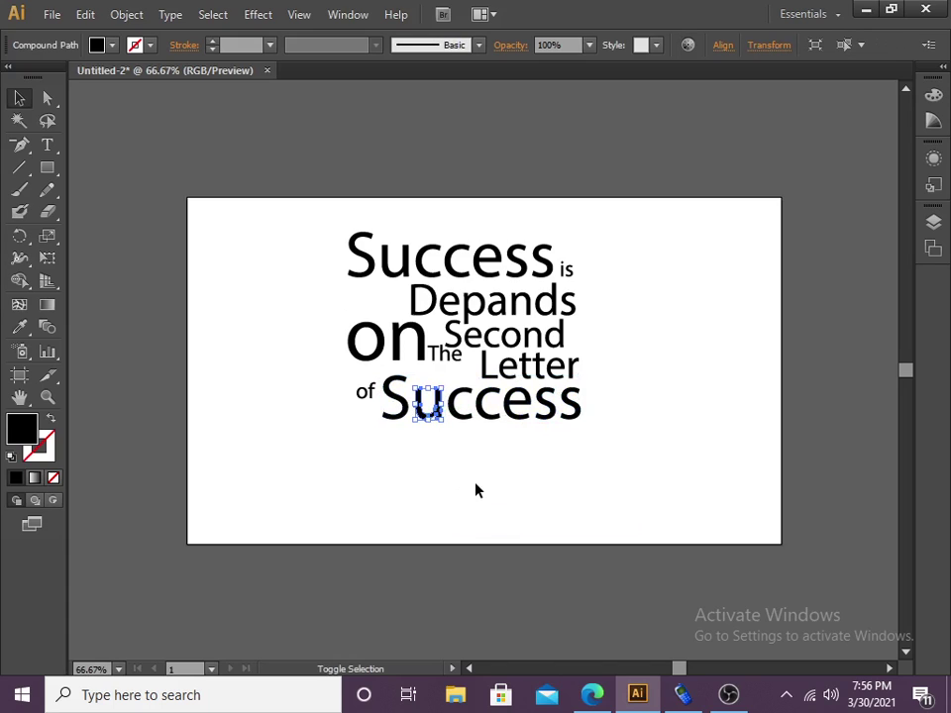
left_click_drag(442, 420, 454, 436)
left_click(479, 436)
Step: Nudge the letters ccess right and down, and shift the S left
left_click(462, 414)
left_click(593, 454)
left_click_drag(498, 412, 469, 415)
key("shift+Right")
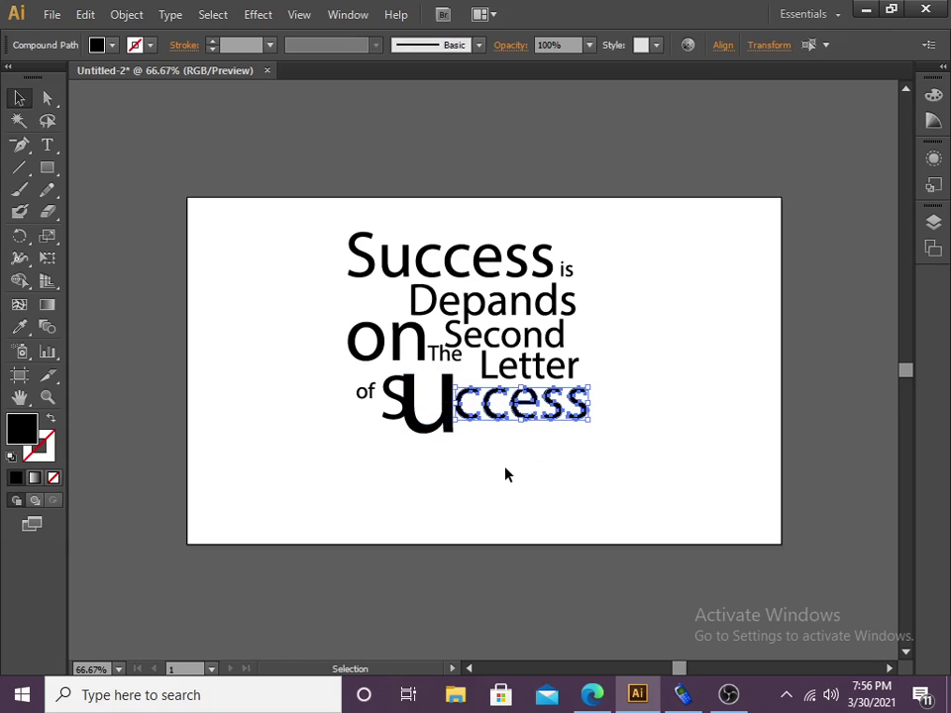
key("shift+Down")
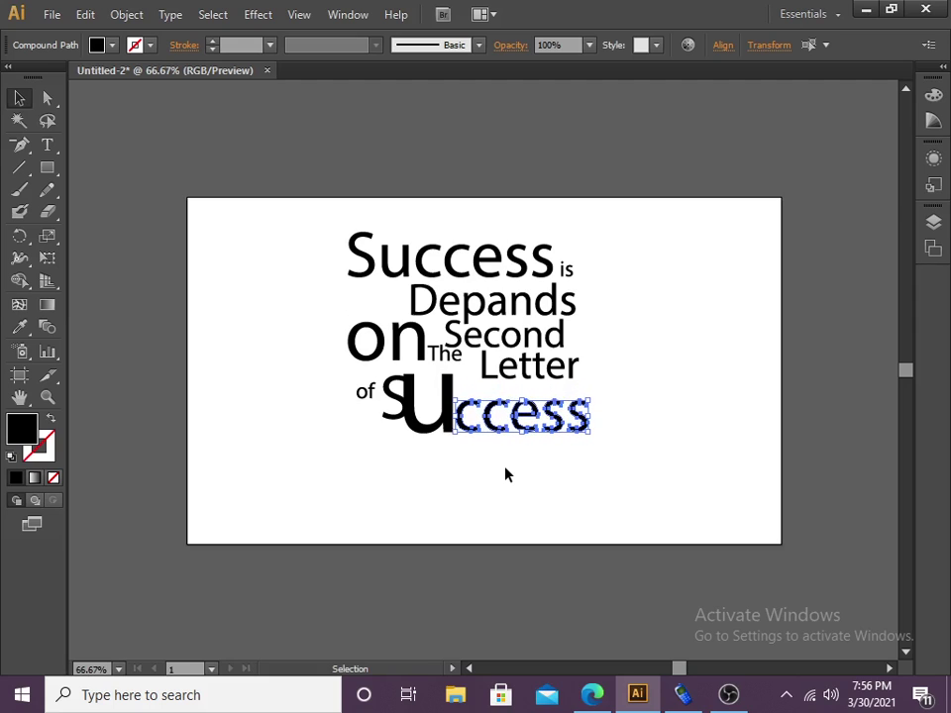
key("shift+Down")
left_click(476, 486)
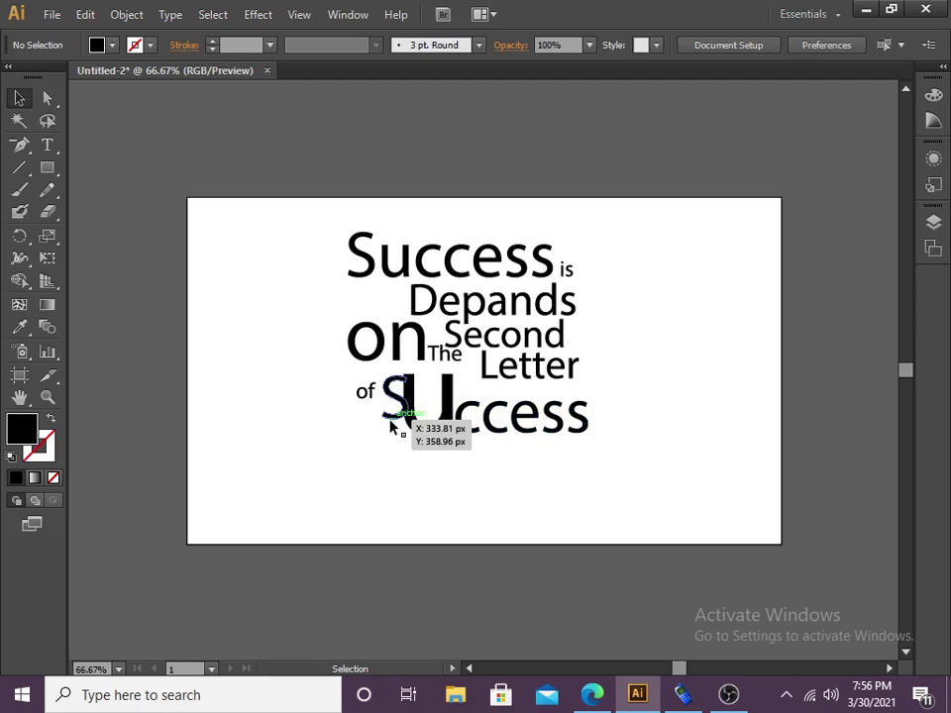
left_click(391, 401)
key("Left")
key("Left")
key("Left")
key("Left")
key("Left")
key("Left")
key("Left")
key("Left")
key("Left")
key("Left")
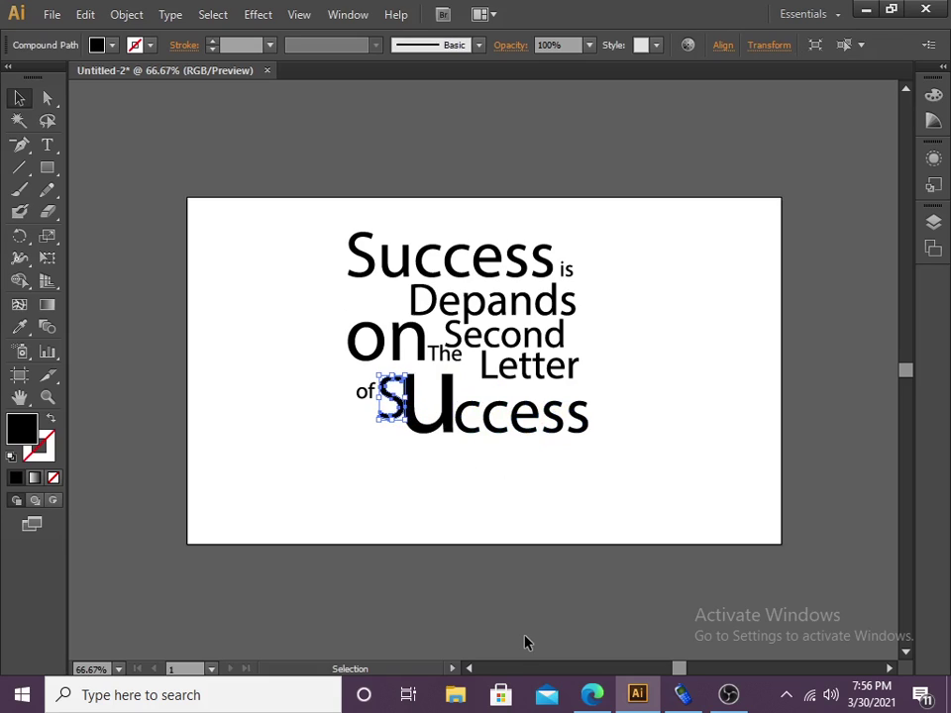
left_click(410, 508)
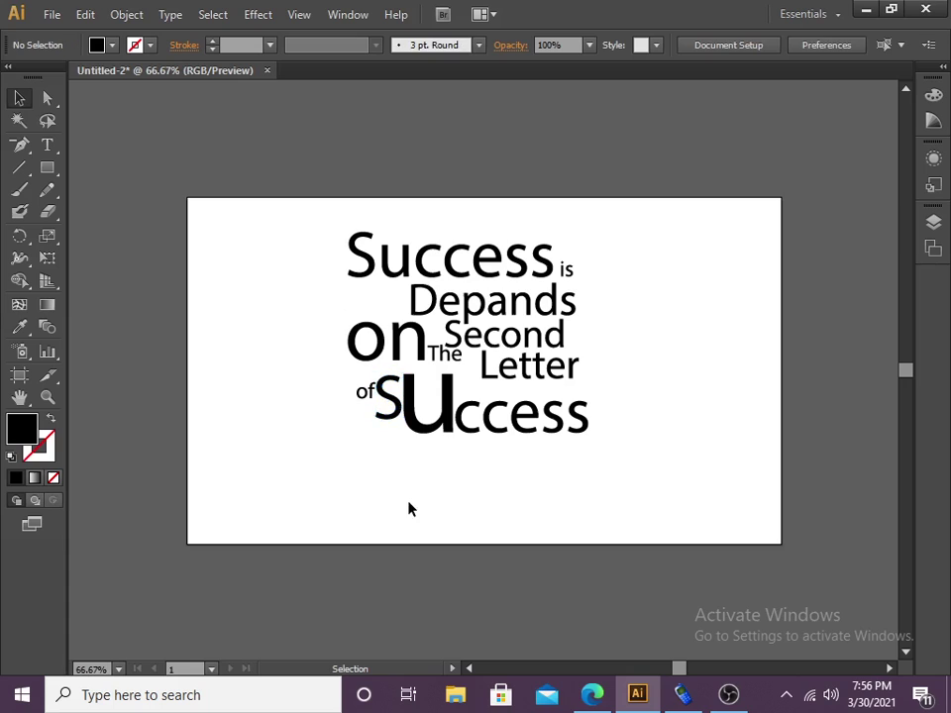
Step: Move 'of' up beside Letter and lower the S to the baseline
left_click_drag(361, 394, 567, 393)
left_click(600, 439)
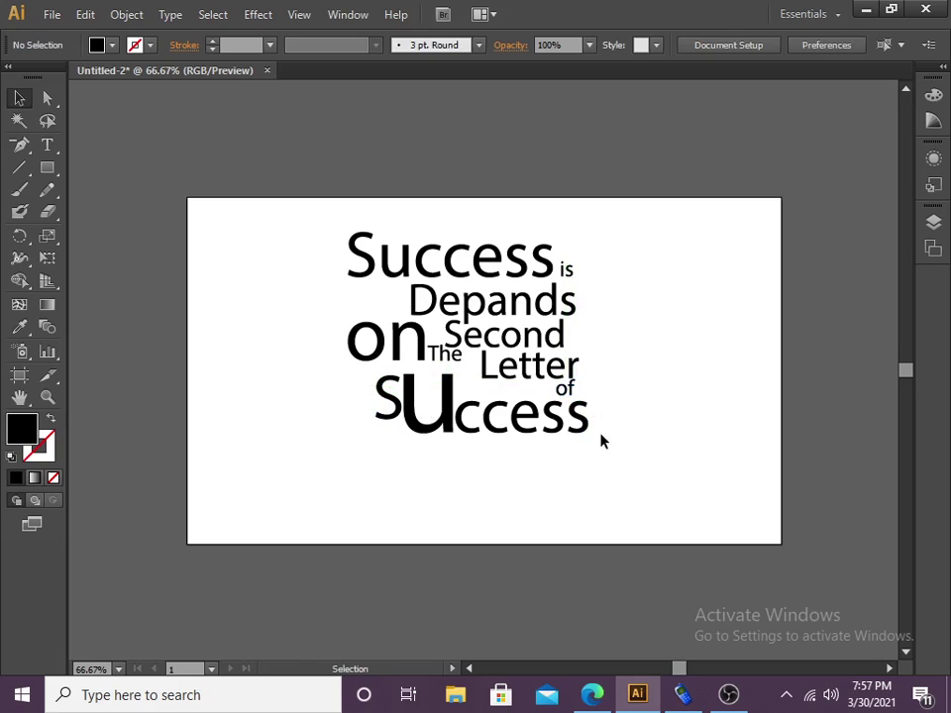
left_click(564, 388)
left_click(397, 442)
left_click_drag(397, 442, 401, 408)
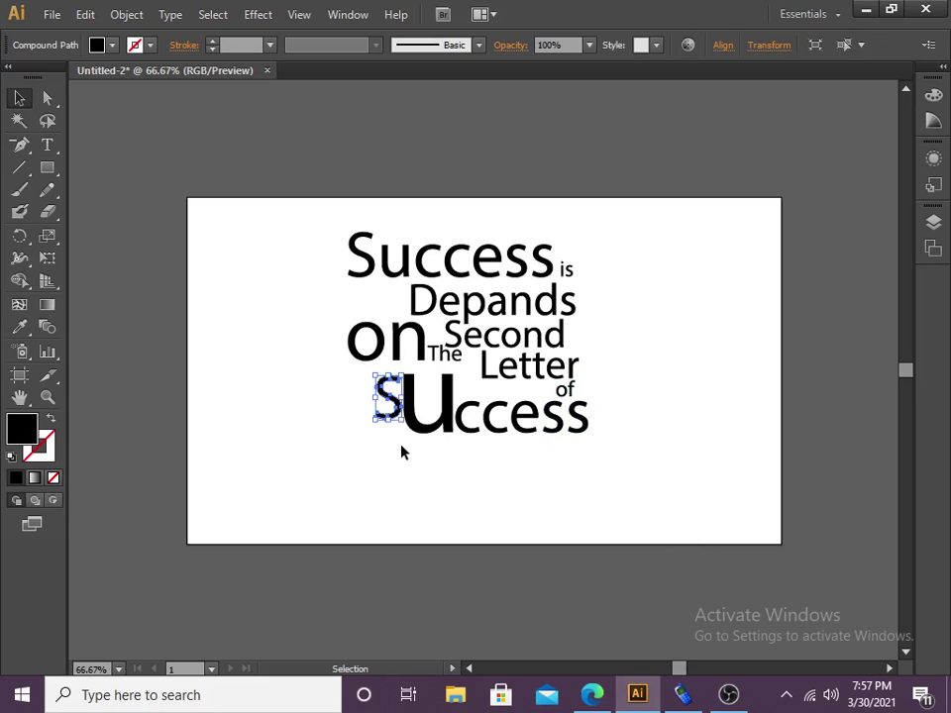
key("Down")
key("Down")
key("Down")
key("Down")
key("Down")
key("Down")
key("Down")
key("Down")
key("Down")
key("Down")
key("Down")
key("Down")
key("Down")
key("Down")
key("Down")
key("Down")
key("Down")
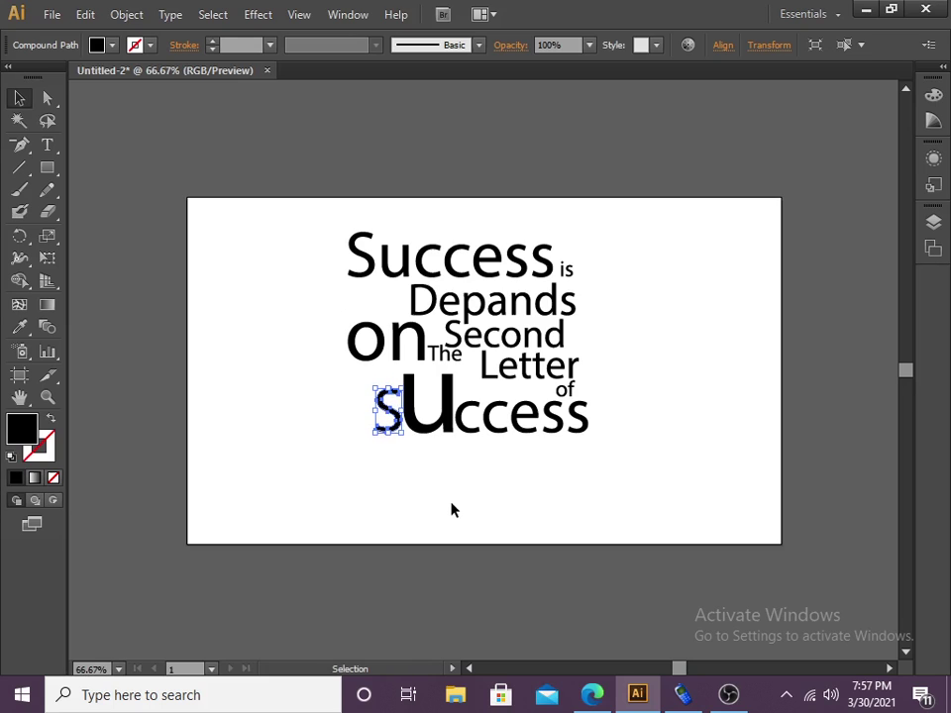
left_click(498, 451)
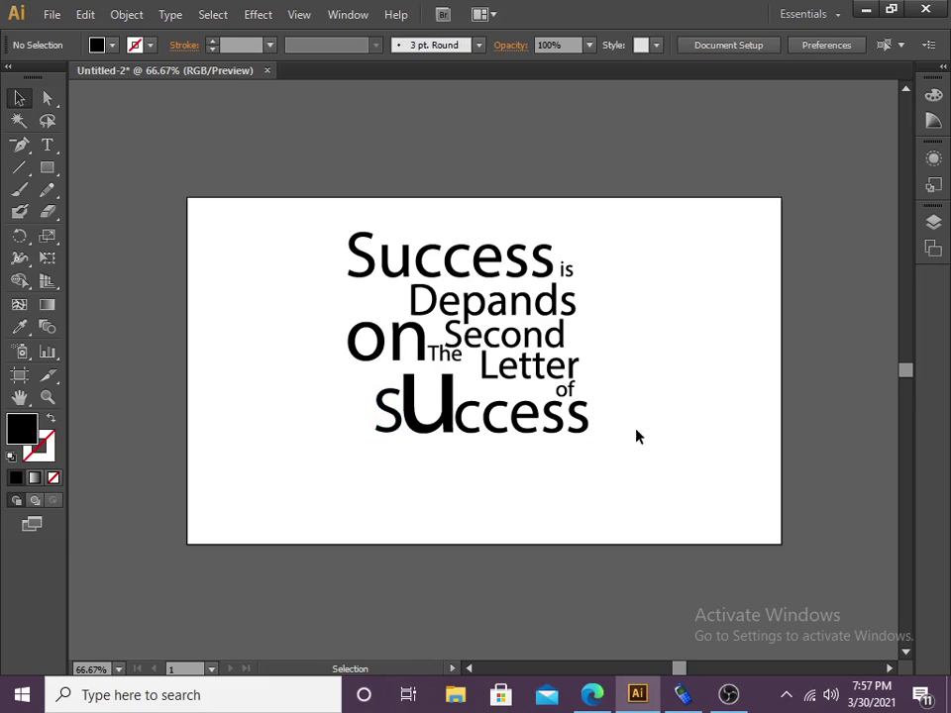
Step: Shift the whole sUccess word slightly to the left
left_click_drag(589, 452, 376, 435)
mouse_move(502, 428)
left_mouse_down()
mouse_move(488, 428)
mouse_move(507, 440)
left_mouse_up()
left_click(642, 485)
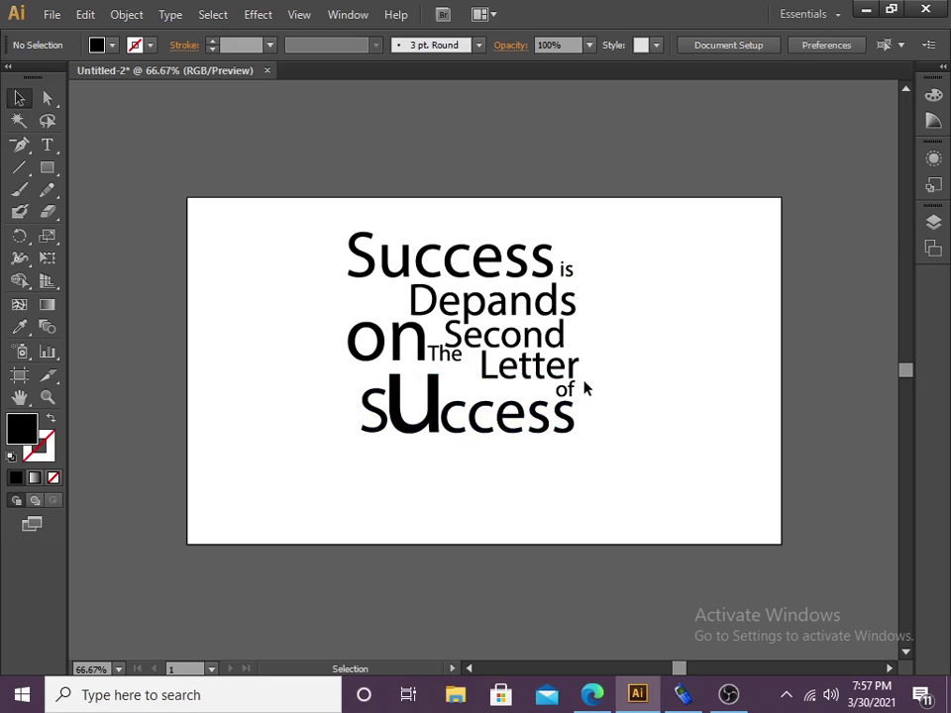
Step: Fill the big U with pure red
left_click(424, 428)
double_click(20, 432)
left_click(494, 388)
left_click(535, 347)
left_click(720, 357)
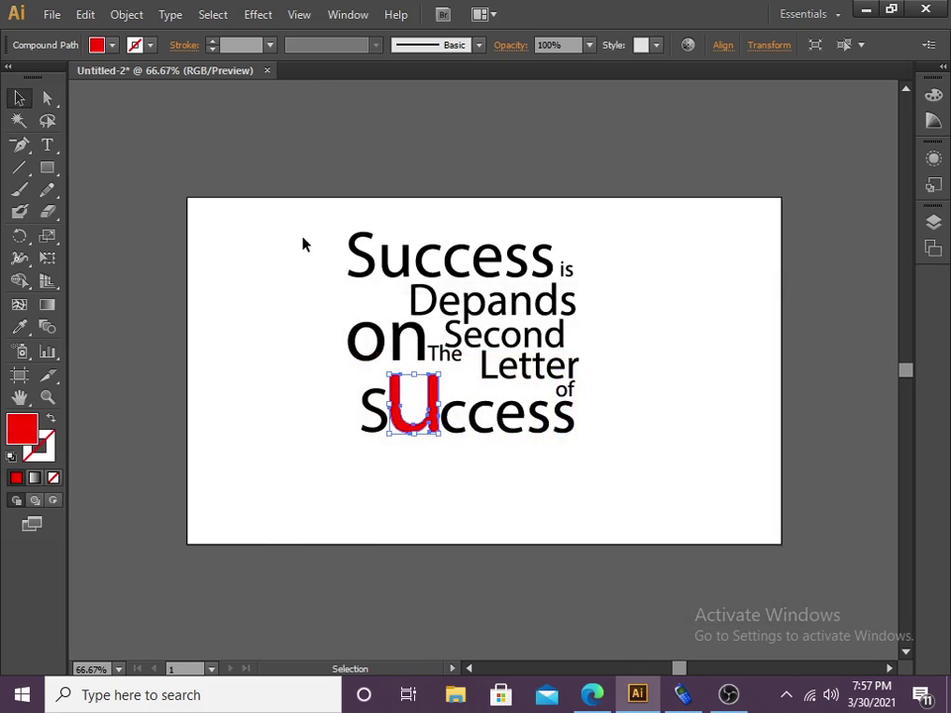
left_click(424, 510)
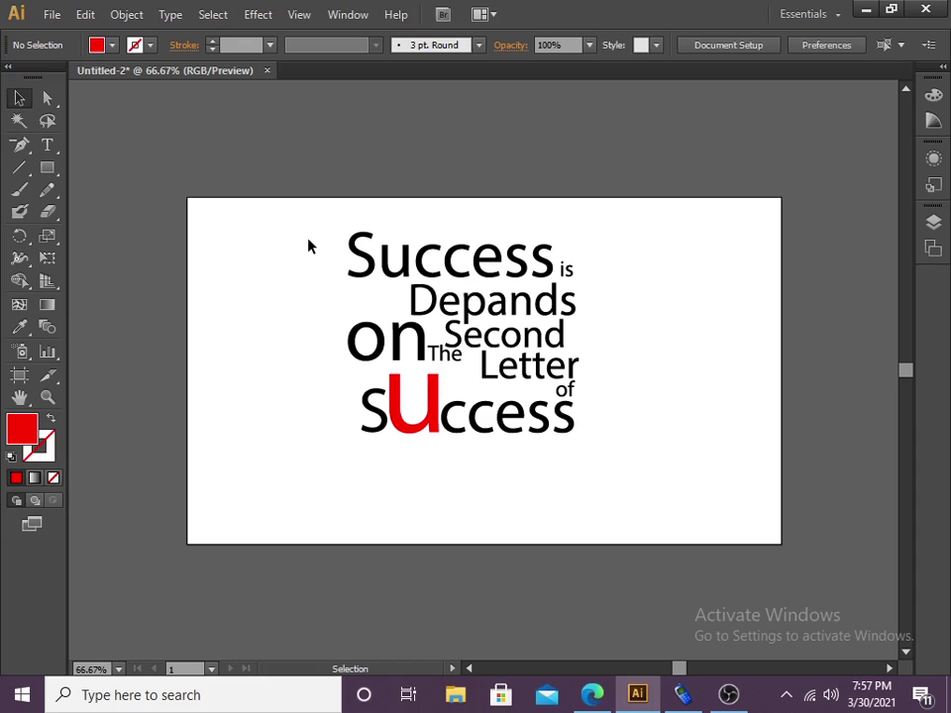
left_click_drag(312, 235, 302, 416)
Step: Group the sUccess letters together
left_click(575, 450)
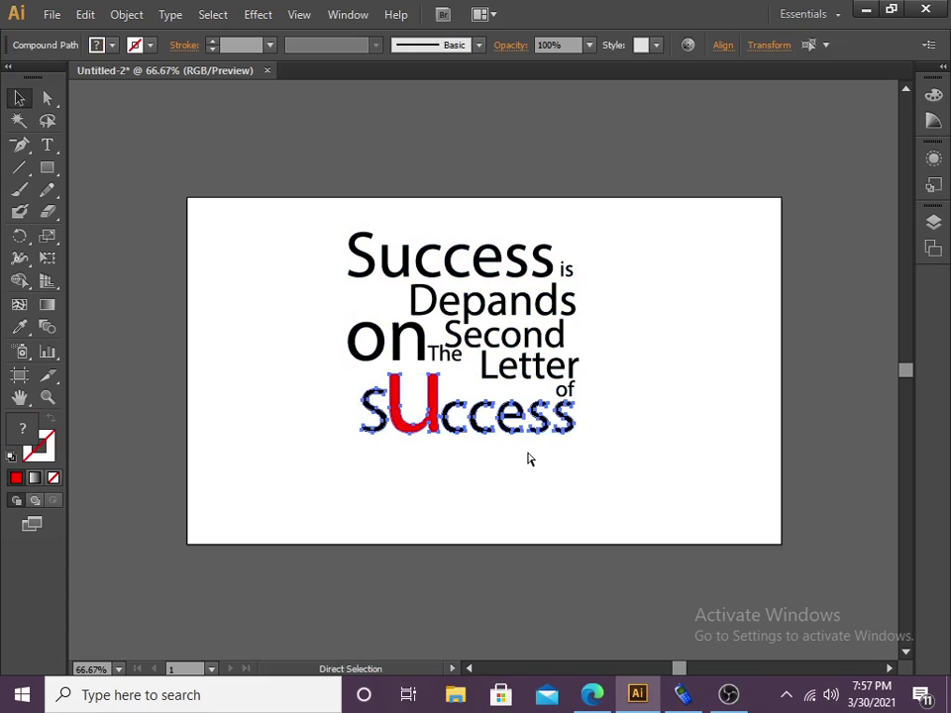
key("ctrl+g")
left_click_drag(525, 449, 522, 441)
Step: Rotate the whole quote about 15° counter-clockwise, shift it right, and bring up Open
left_click_drag(582, 470, 265, 226)
left_click_drag(589, 449, 638, 414)
left_click_drag(488, 369, 649, 369)
left_click(731, 459)
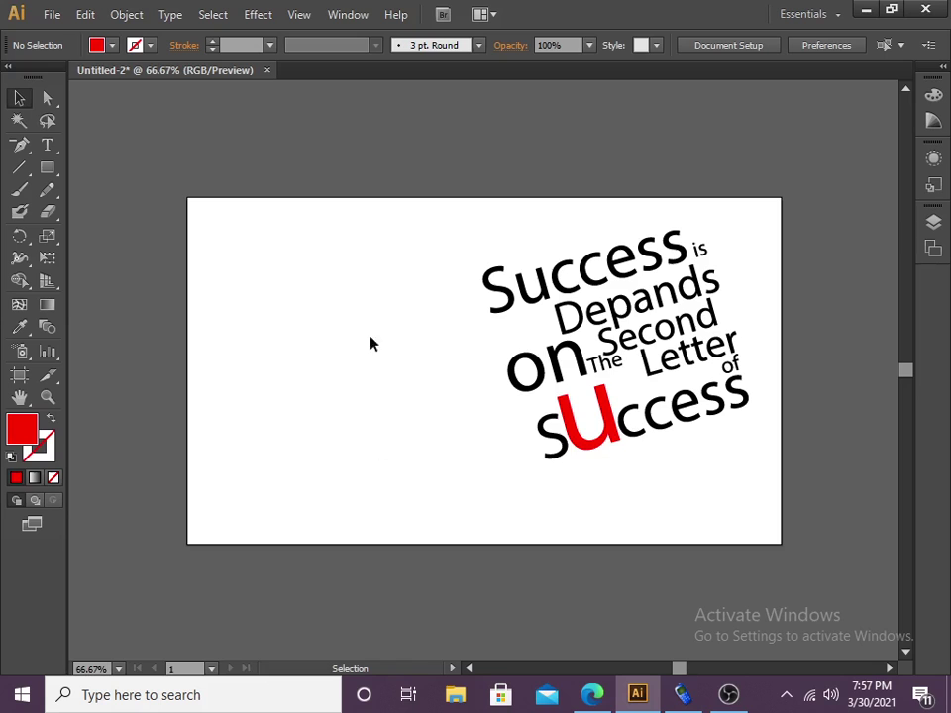
key("ctrl")
key("ctrl+o")
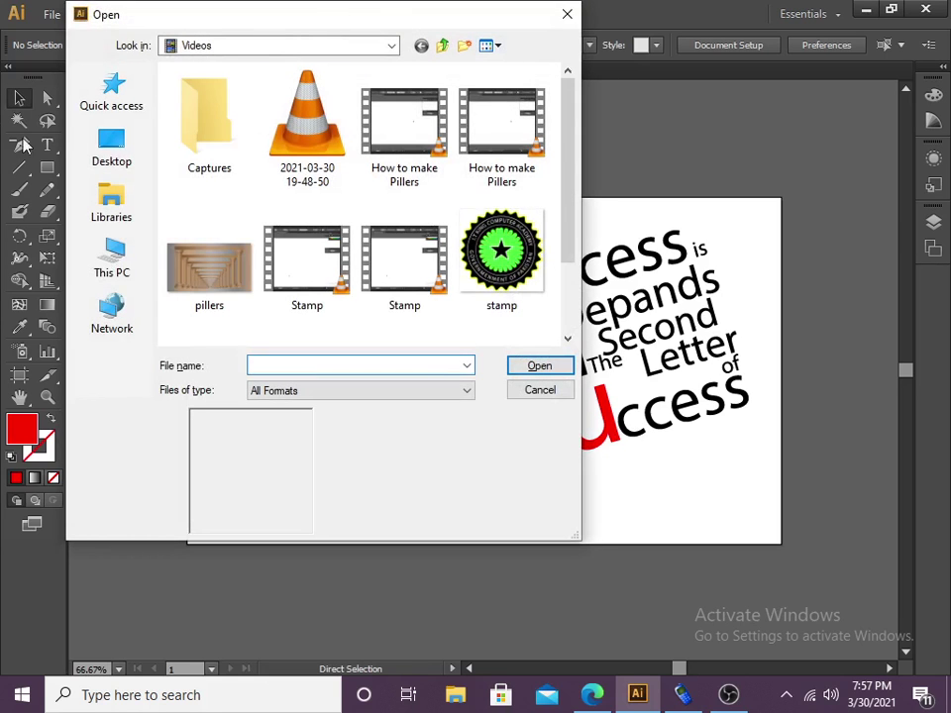
Step: Open crown.png from the Desktop and zoom out to see it whole
left_click(101, 158)
left_click(305, 228)
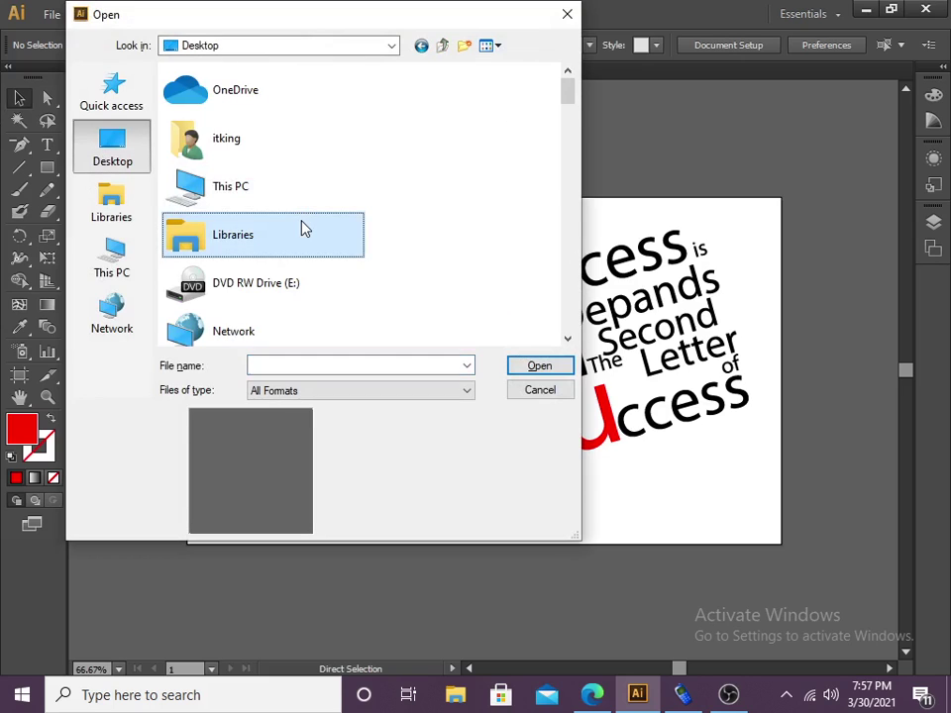
type("c")
left_click(265, 198)
left_click(555, 366)
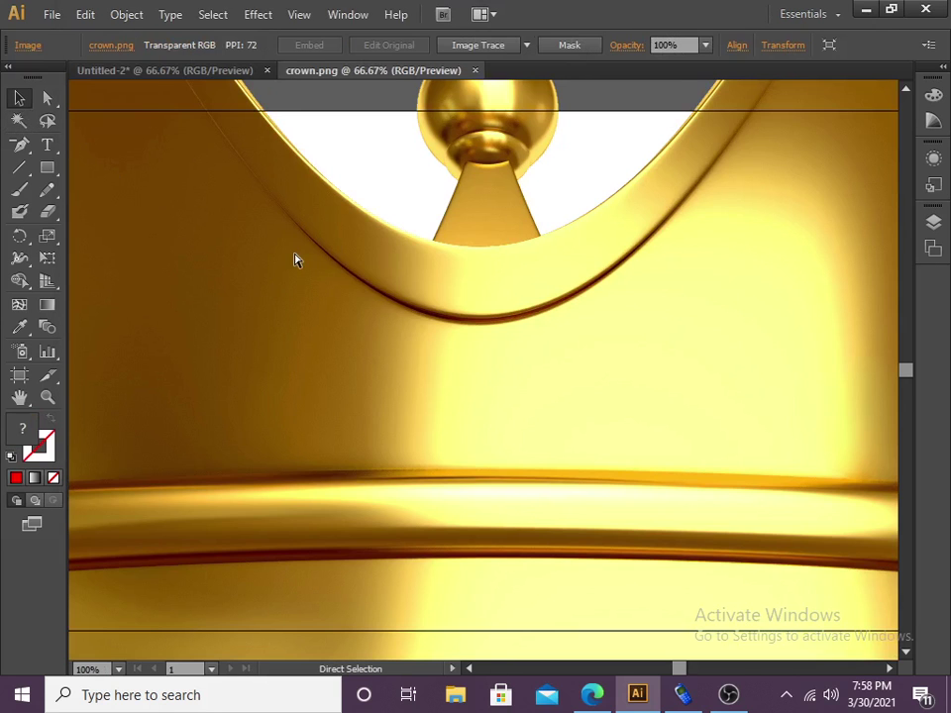
key("ctrl+minus")
key("ctrl+minus")
key("ctrl+minus")
key("ctrl+minus")
key("ctrl+minus")
Step: Shrink the crown and carry it onto the quote's artboard in Untitled-2
left_click_drag(269, 253, 442, 349)
left_click_drag(471, 395, 259, 239)
left_click_drag(310, 337, 373, 350)
left_click_drag(532, 401, 475, 373)
left_click_drag(377, 350, 339, 338)
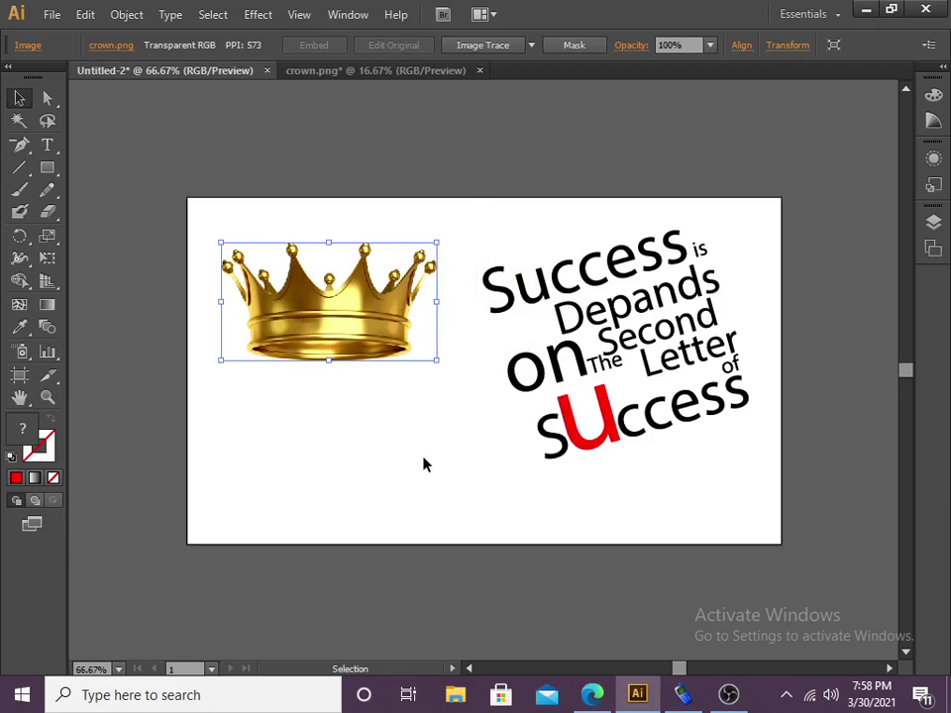
left_click(430, 406)
left_click(381, 346)
Step: Tilt the crown to about 21° and position it left of the quote
left_click_drag(442, 375, 458, 342)
mouse_move(365, 329)
left_mouse_down()
mouse_move(354, 336)
mouse_move(358, 351)
left_mouse_up()
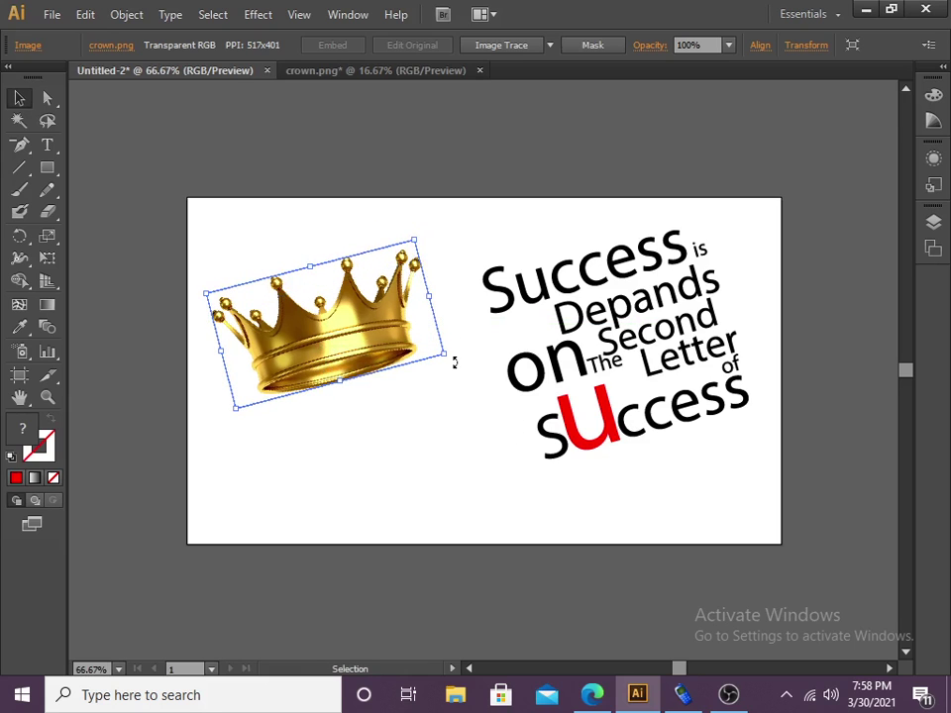
left_click_drag(457, 371, 465, 354)
left_click_drag(366, 356, 357, 392)
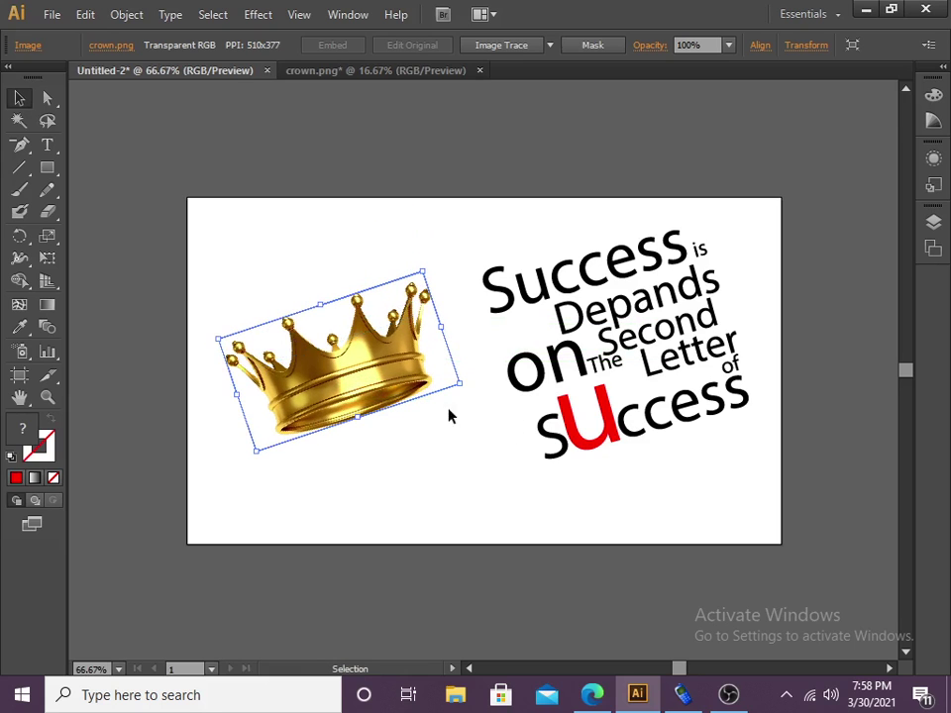
left_click_drag(467, 388, 487, 384)
left_click(450, 442)
left_click(454, 376)
left_click(488, 477)
mouse_move(381, 421)
left_mouse_down()
mouse_move(372, 399)
mouse_move(365, 416)
mouse_move(388, 436)
mouse_move(367, 404)
mouse_move(368, 419)
left_mouse_up()
left_click(665, 475)
left_click(665, 479)
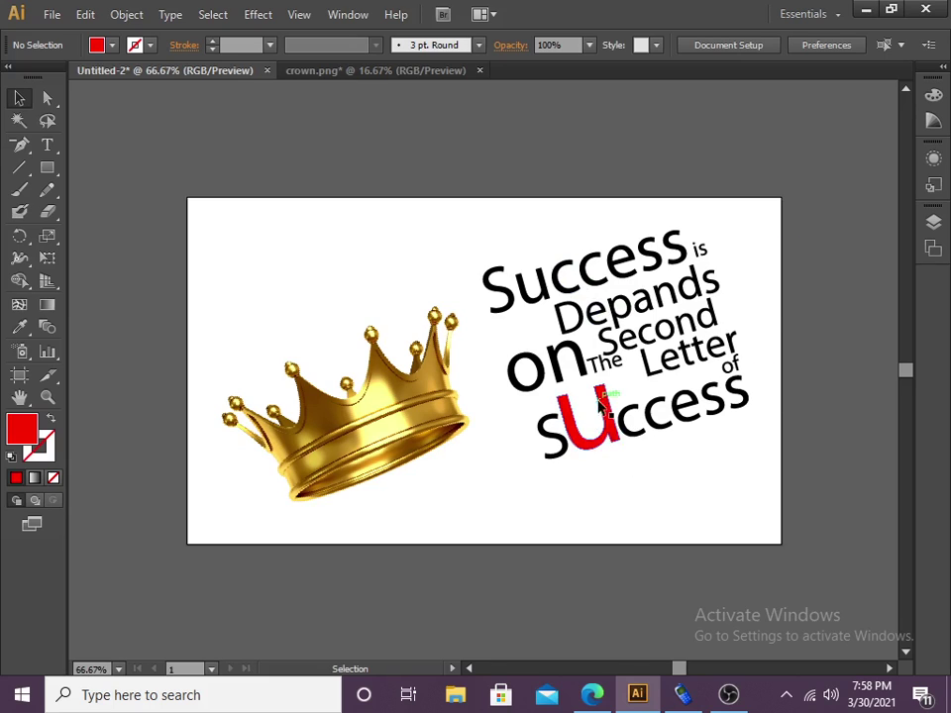
Step: Draw a rectangle covering the whole artboard
left_click(431, 408)
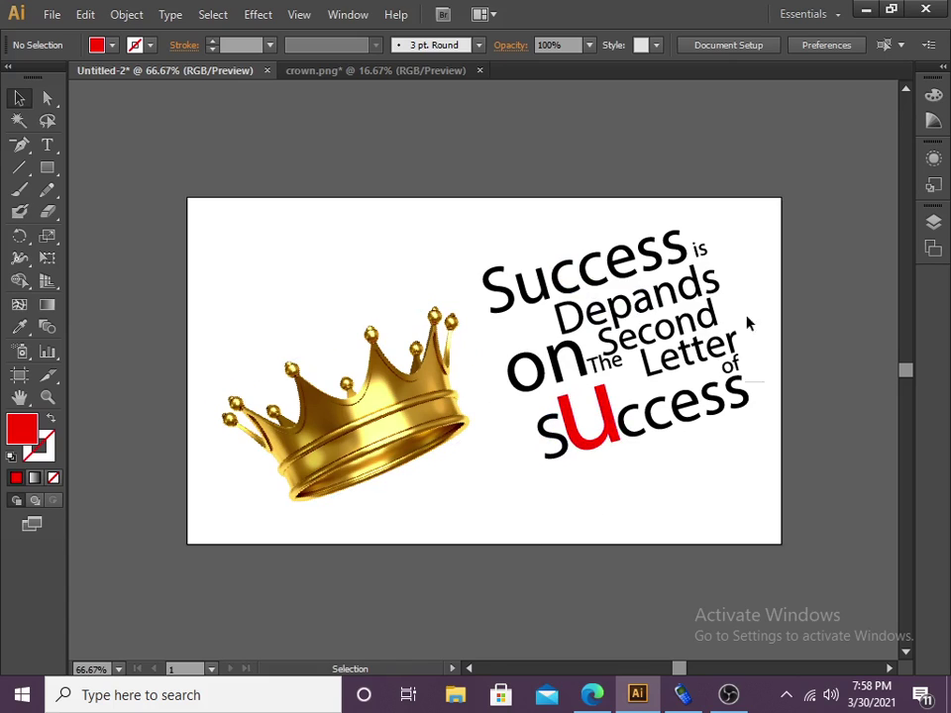
left_click(46, 168)
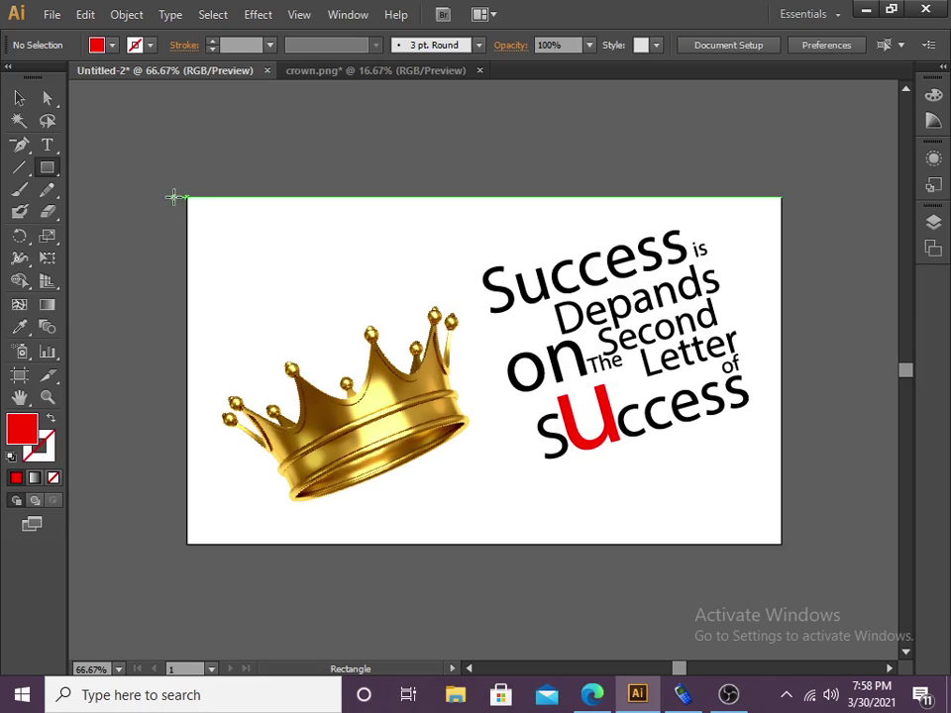
left_click_drag(186, 197, 784, 543)
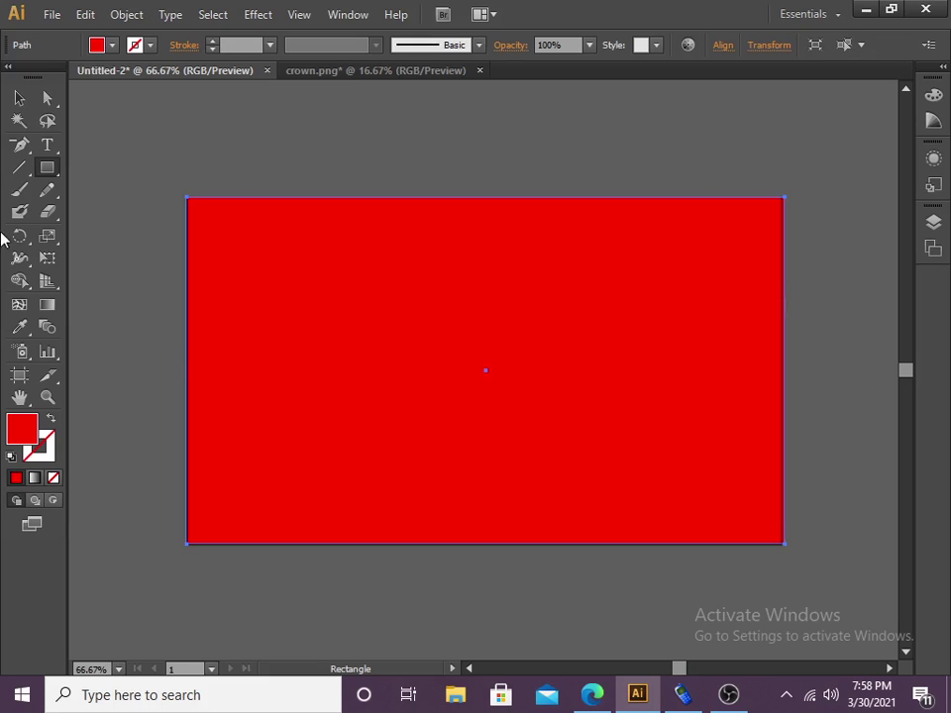
Step: Fill the rectangle violet and send it behind the crown and quote
double_click(24, 428)
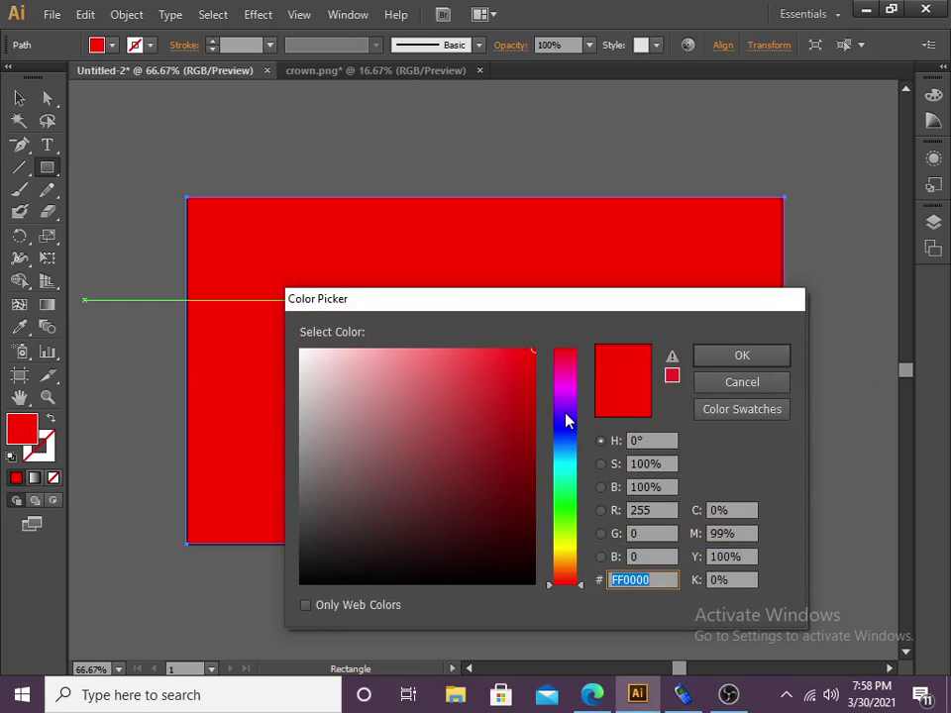
left_click(401, 350)
mouse_move(565, 460)
left_mouse_down()
mouse_move(566, 417)
mouse_move(541, 427)
left_mouse_up()
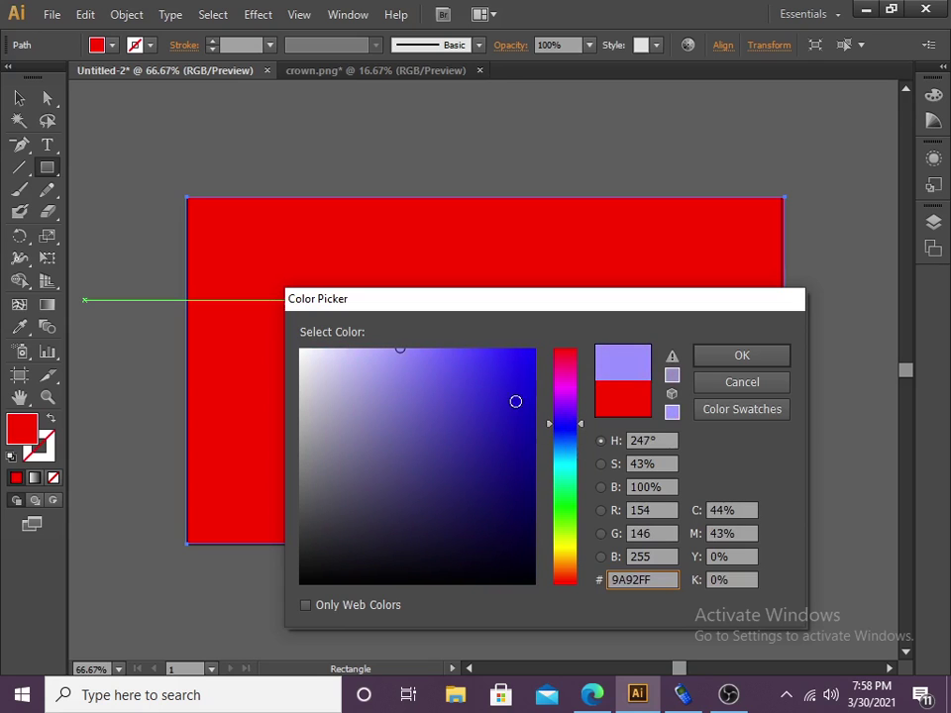
left_click(429, 345)
left_click(739, 359)
right_click(291, 362)
mouse_move(399, 623)
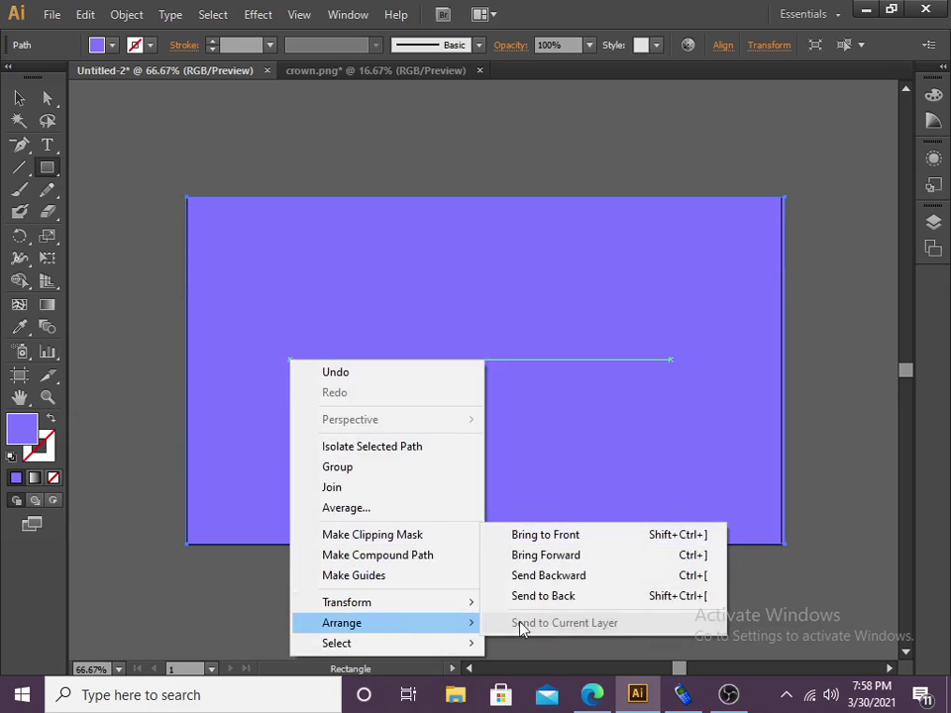
left_click(592, 598)
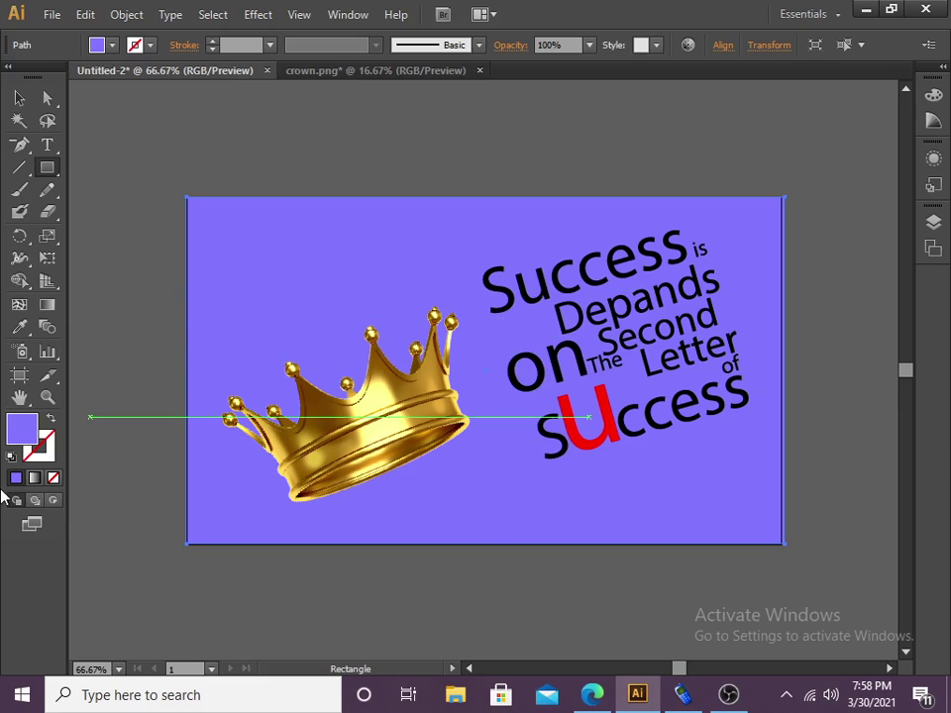
Step: Recolour the background rectangle's fill to a pale cyan
double_click(22, 429)
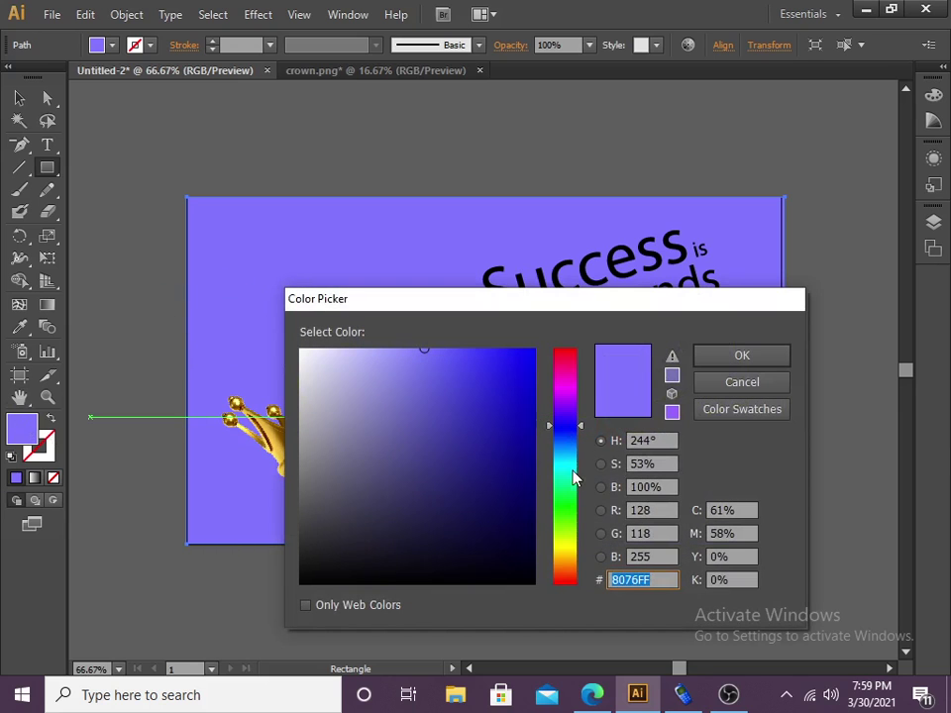
left_click(565, 467)
left_click_drag(442, 369, 363, 348)
left_click(741, 354)
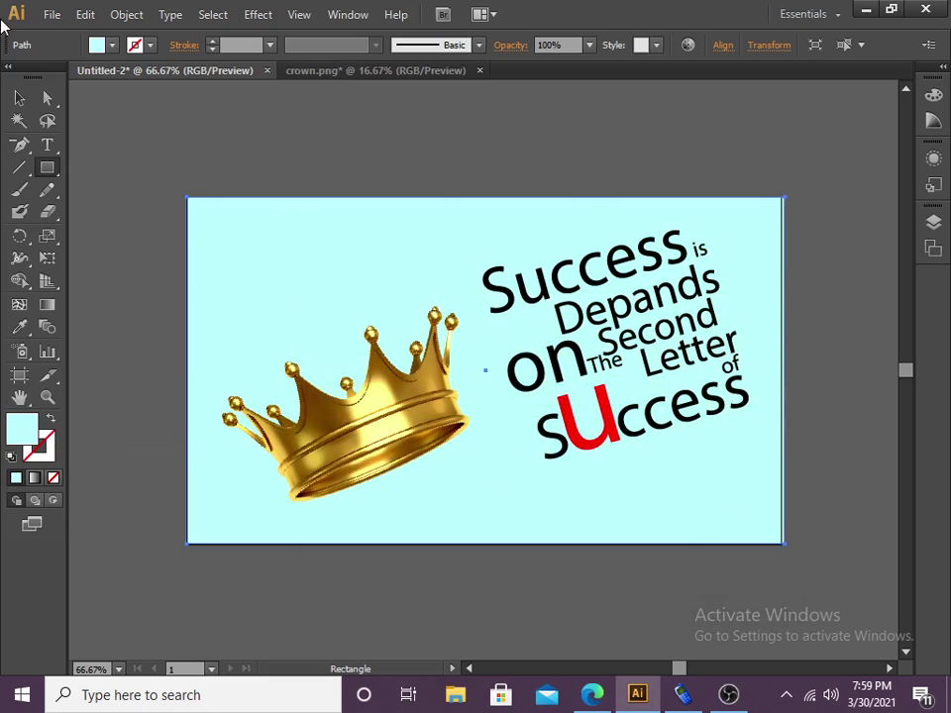
left_click(19, 98)
left_click(225, 89)
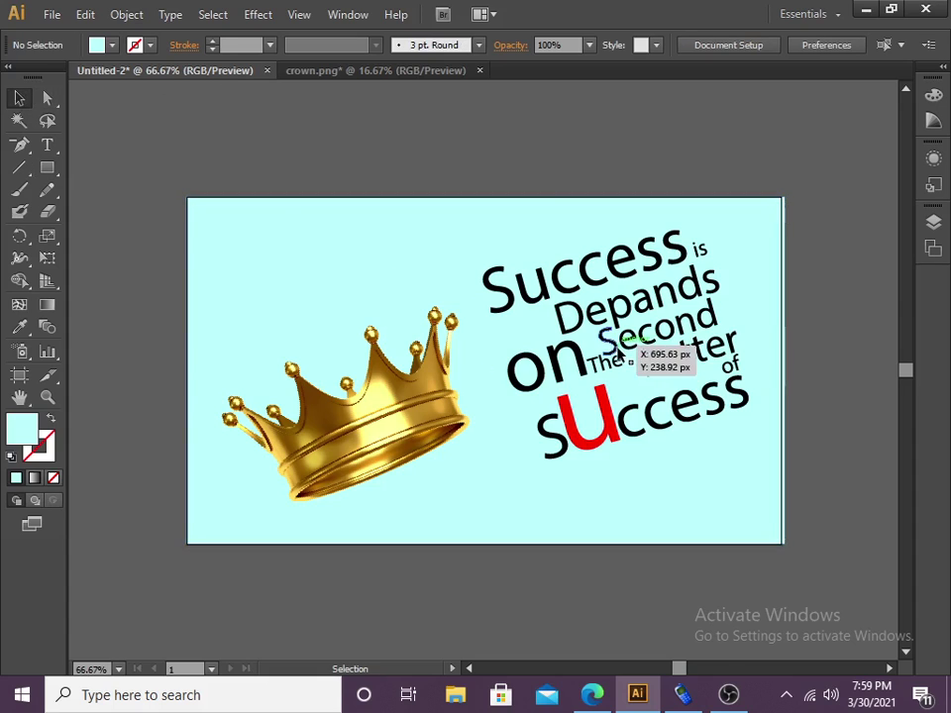
left_click(742, 509)
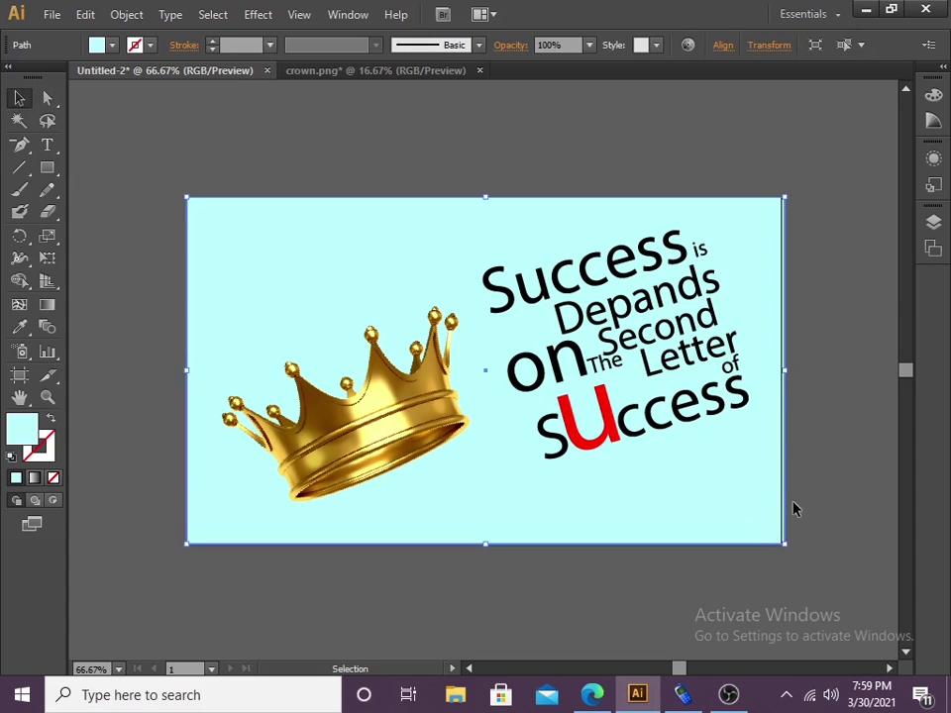
left_click_drag(783, 369, 785, 369)
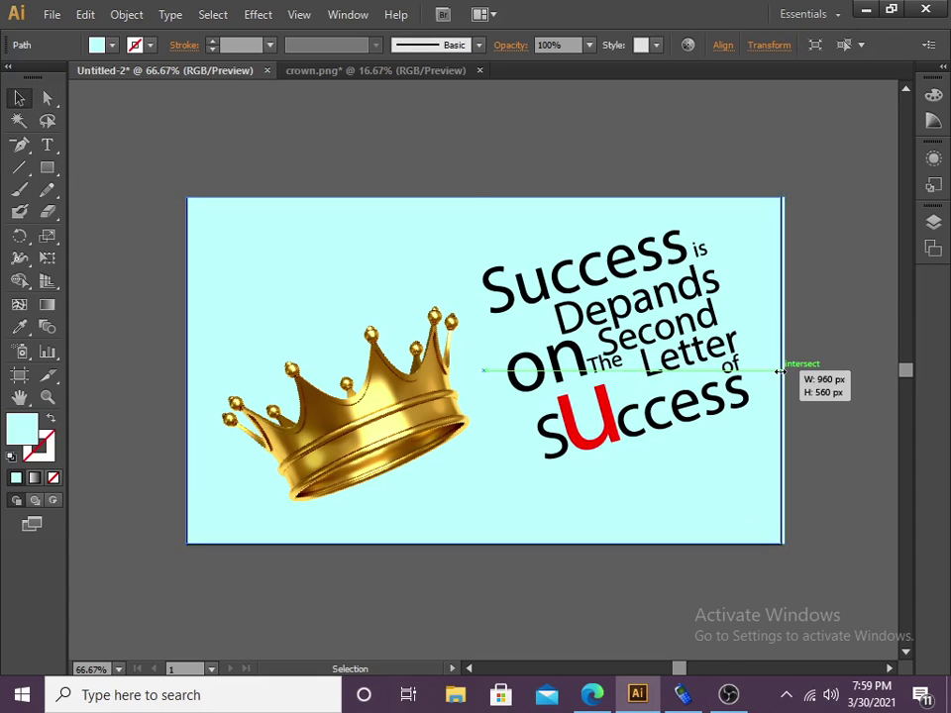
left_click(828, 526)
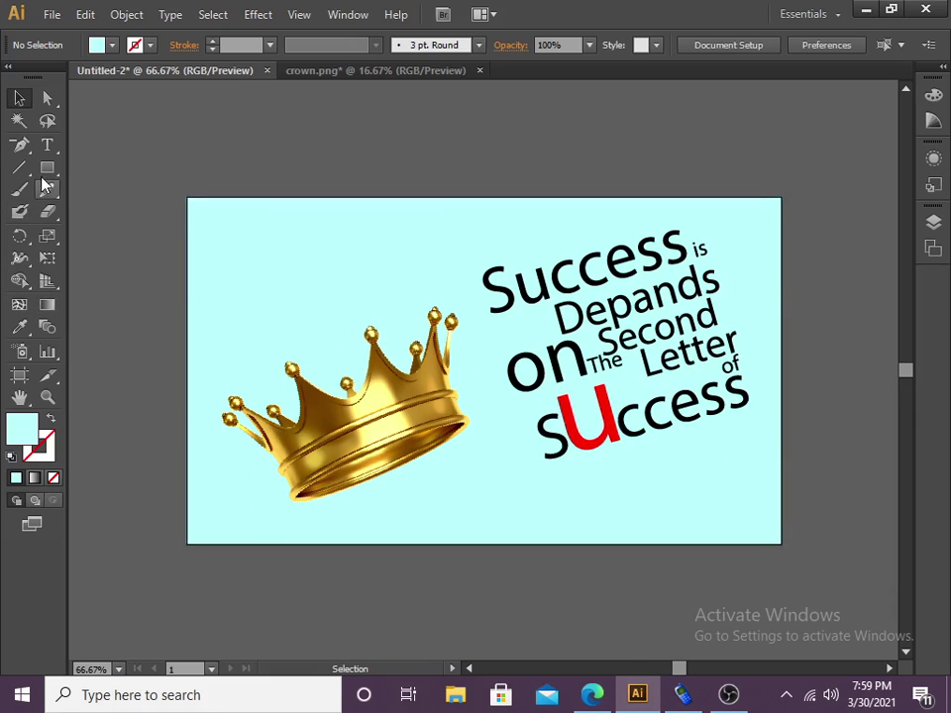
Step: Type the author's name signature below sUccess and set it in Monotype Corsiva
left_click(47, 144)
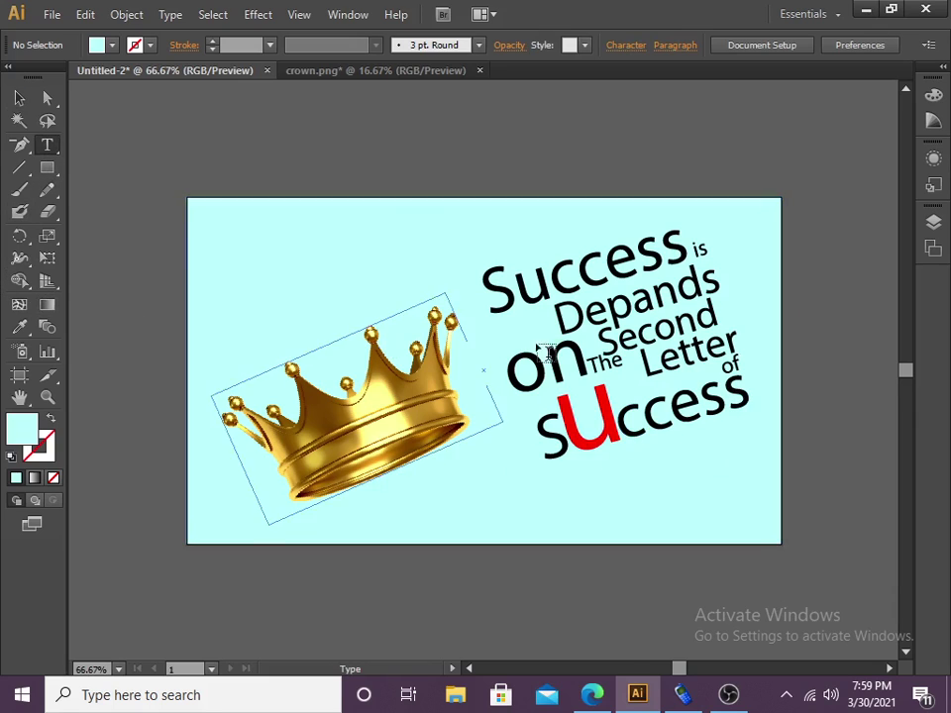
left_click(599, 493)
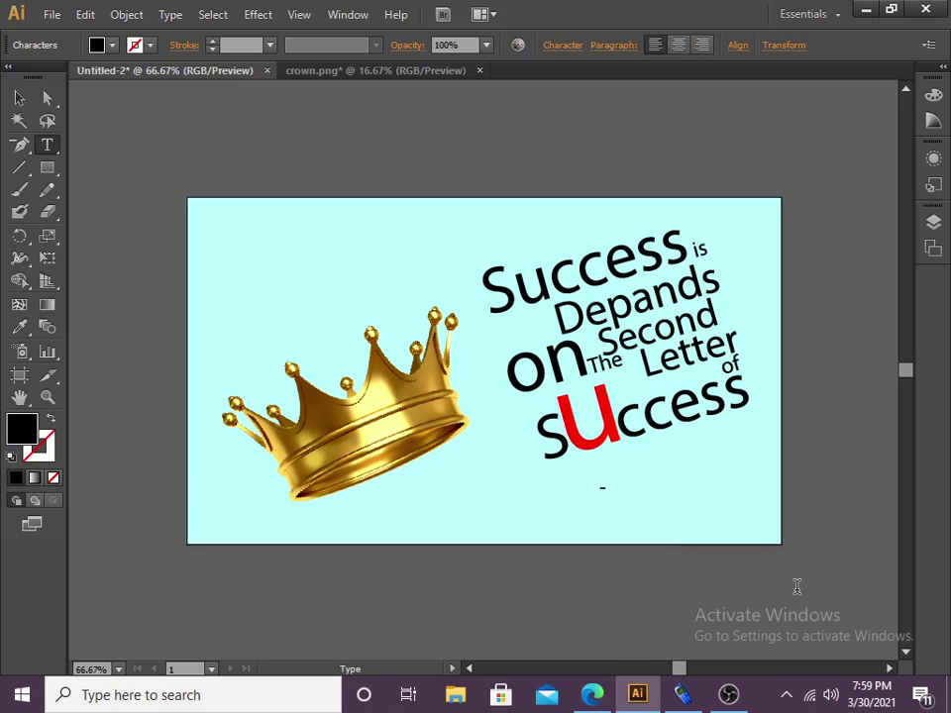
type("-Mehmood Ali")
triple_click(639, 488)
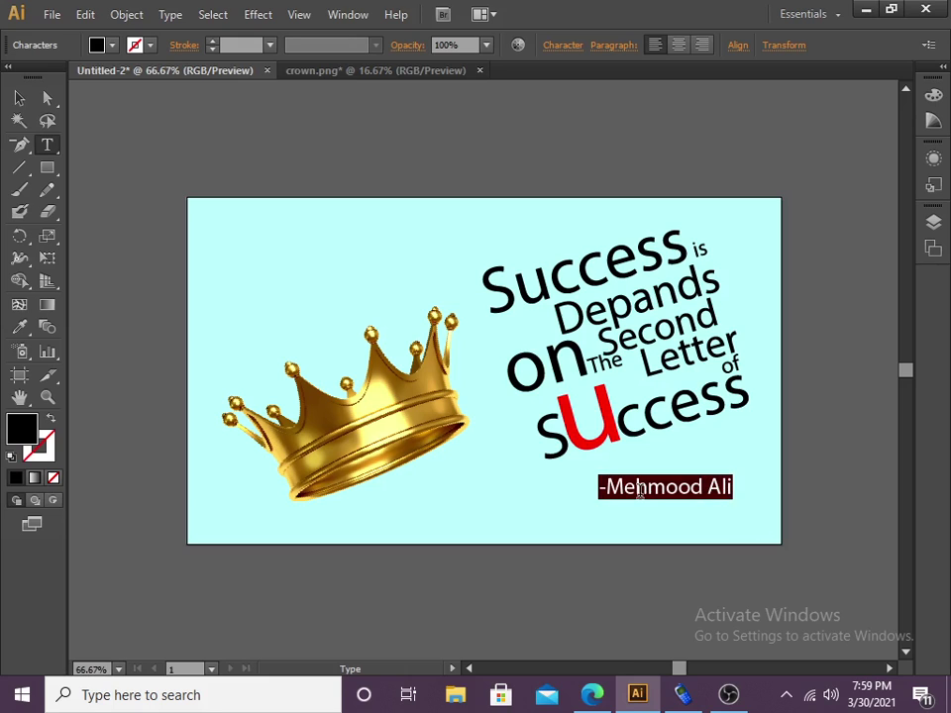
left_click(561, 46)
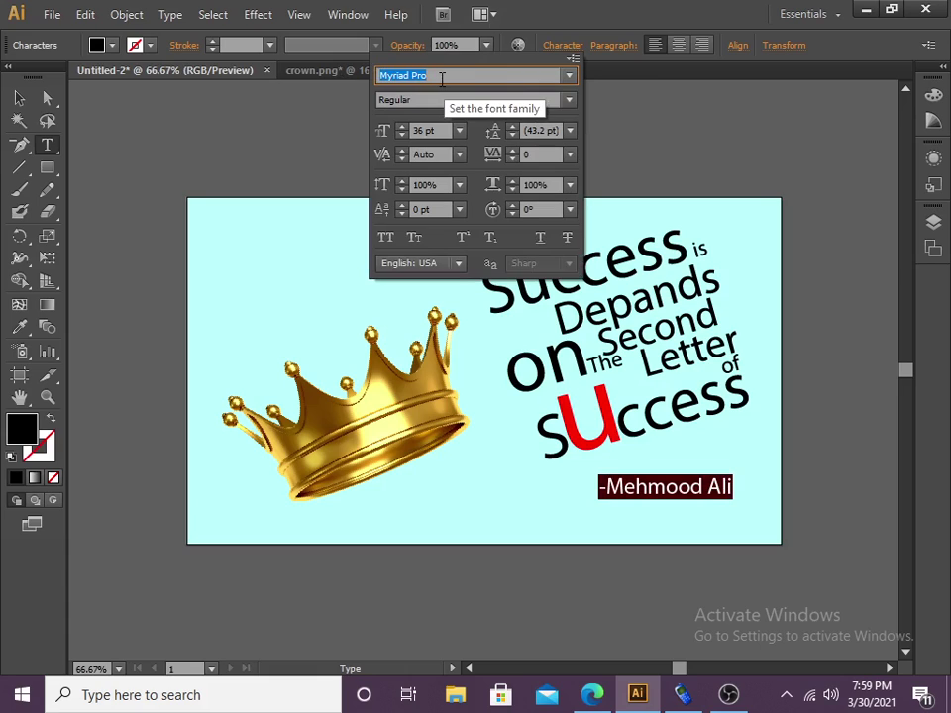
type("Monotype Corsiva")
key("Return")
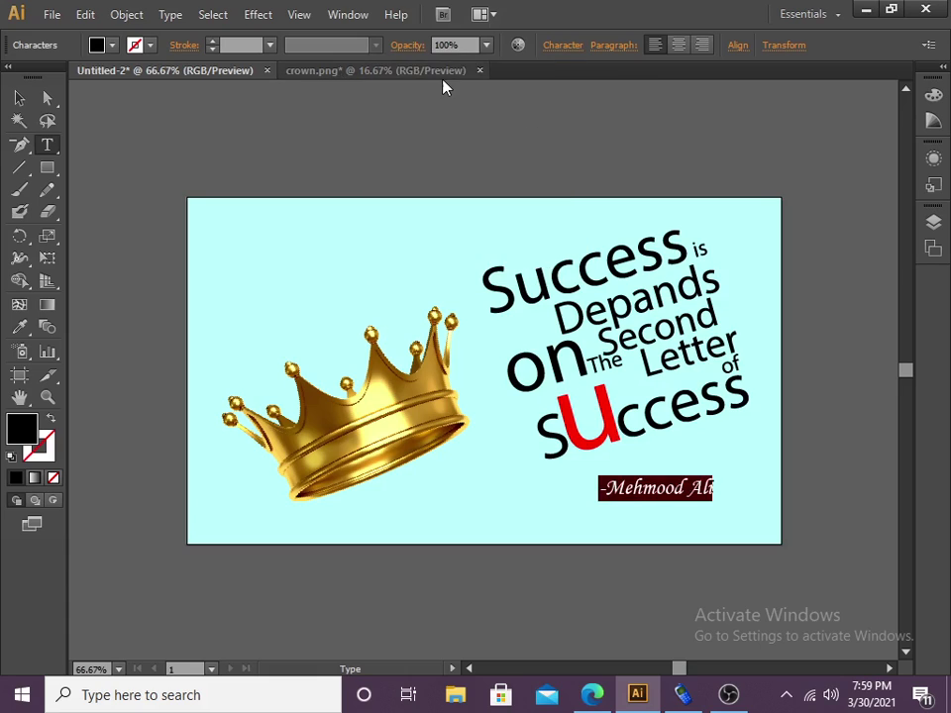
Step: Tilt the signature about 18.7° and move it toward the bottom-right
left_click(19, 98)
left_click_drag(722, 503, 744, 483)
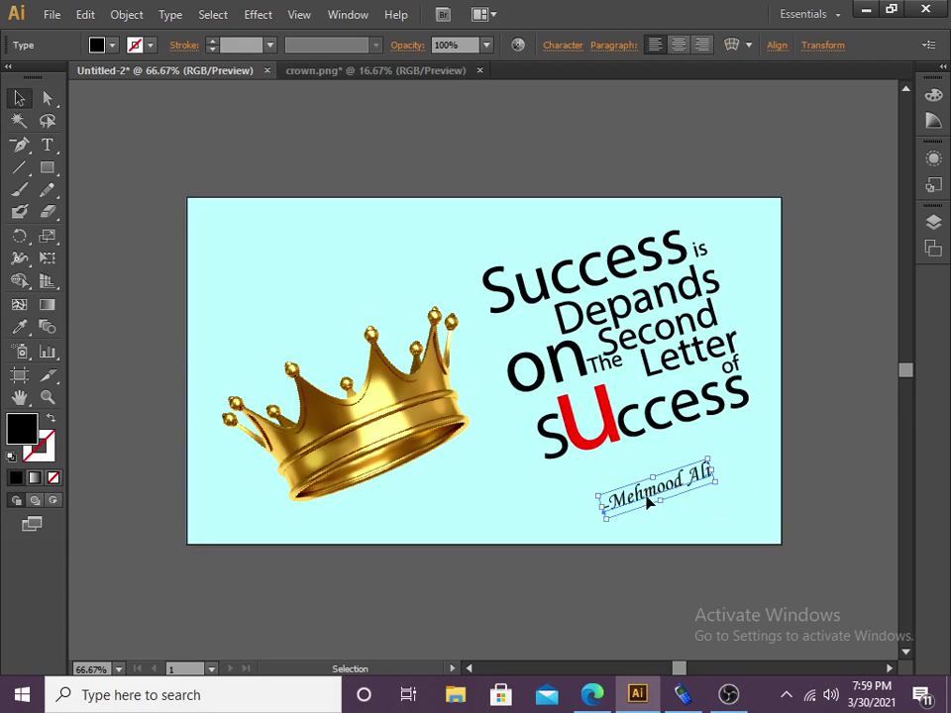
left_click_drag(692, 520, 753, 538)
Step: Undo and redo the signature's rotation, then colour the signature blue
key("ctrl+z")
key("ctrl+z")
key("ctrl+z")
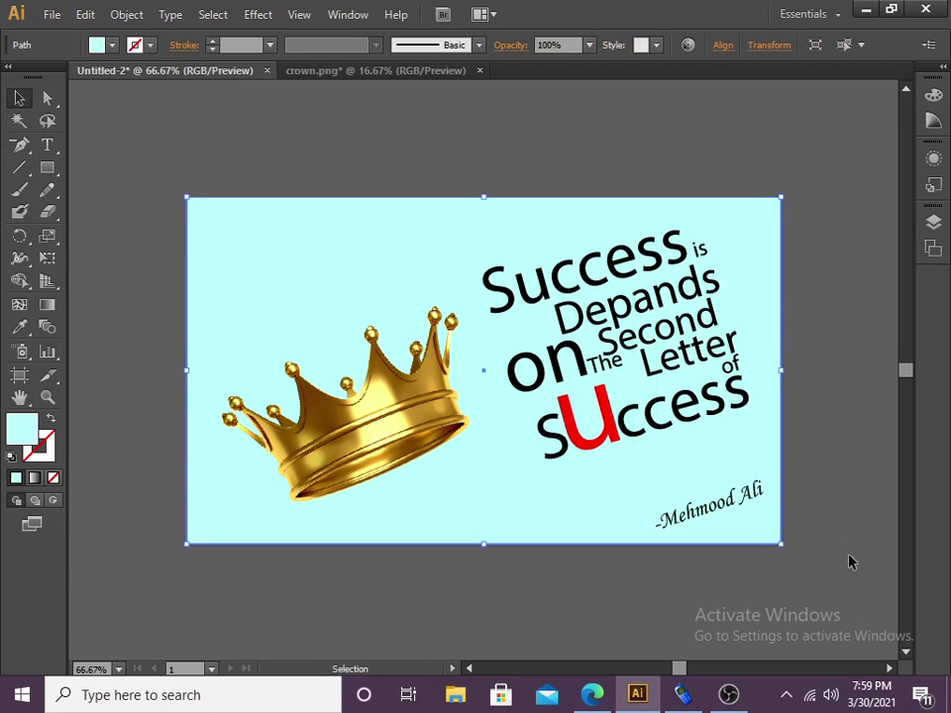
key("ctrl+shift+z")
key("ctrl+shift+z")
key("ctrl+shift+z")
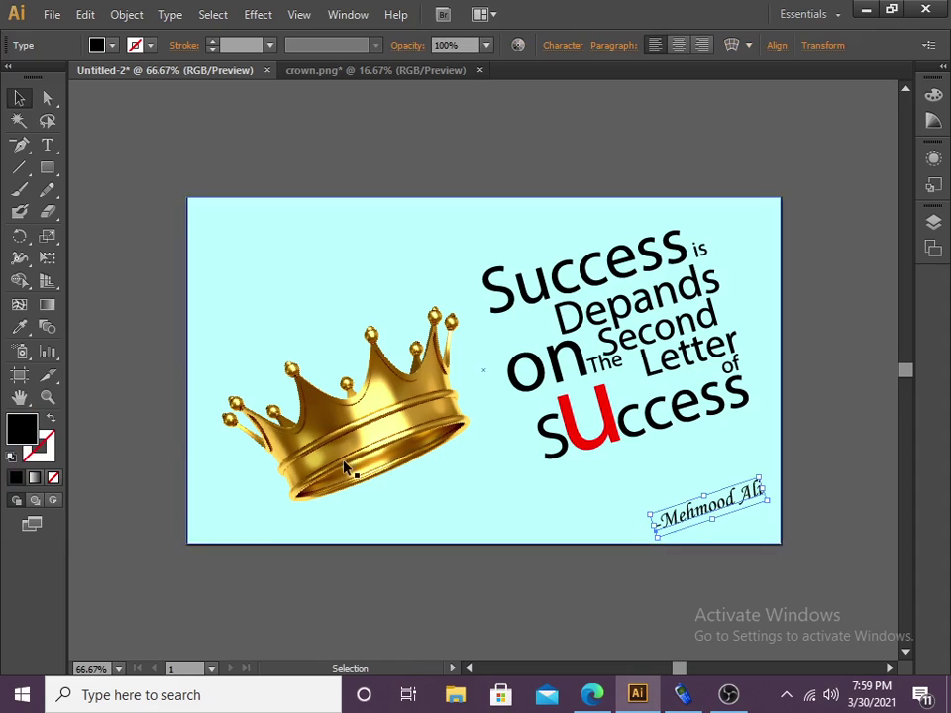
double_click(22, 429)
left_click(534, 371)
left_click(420, 579)
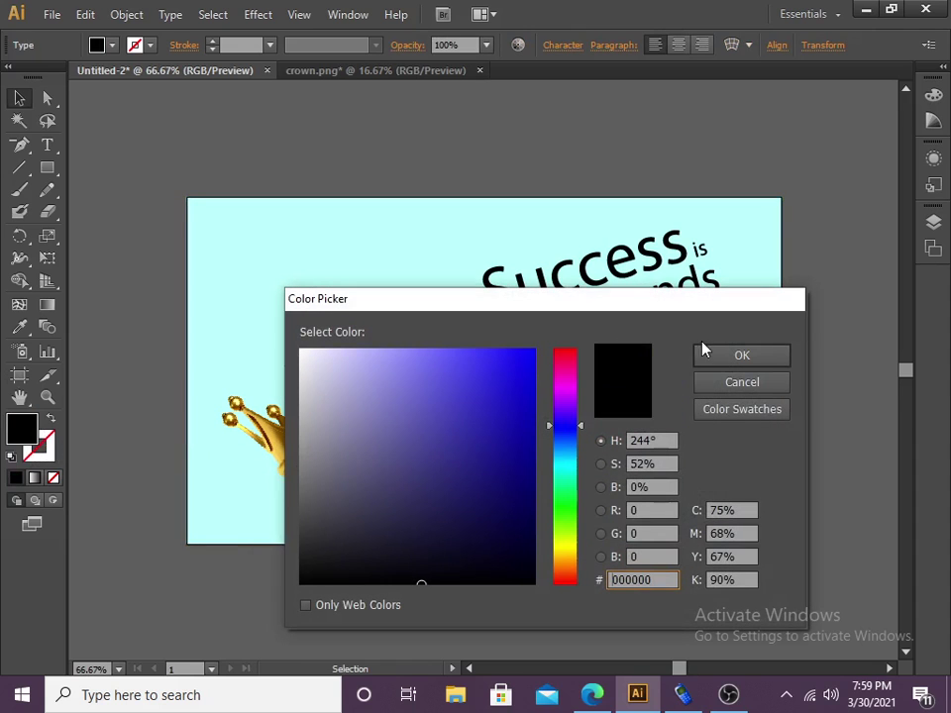
left_click(535, 357)
left_click(701, 358)
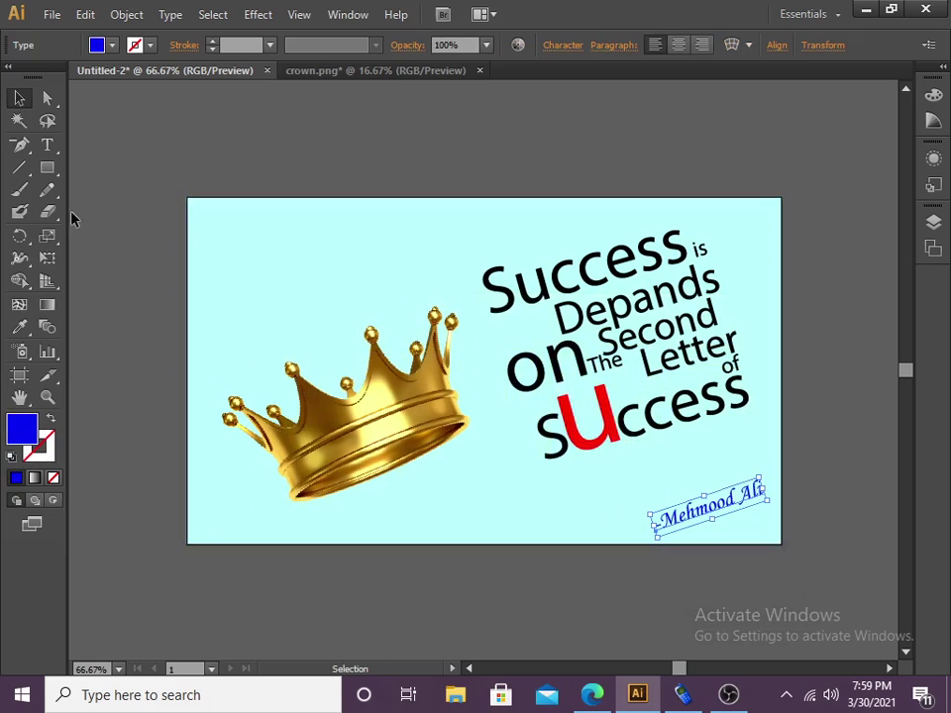
left_click(244, 267)
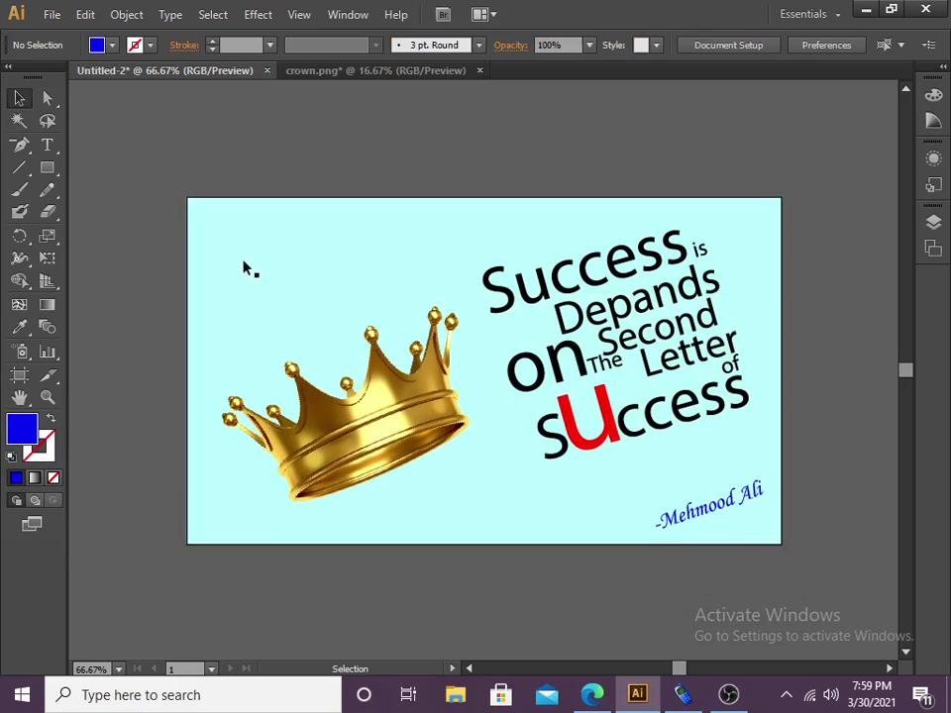
Step: Shrink the signature and move it up just beneath sUccess
left_click(735, 499)
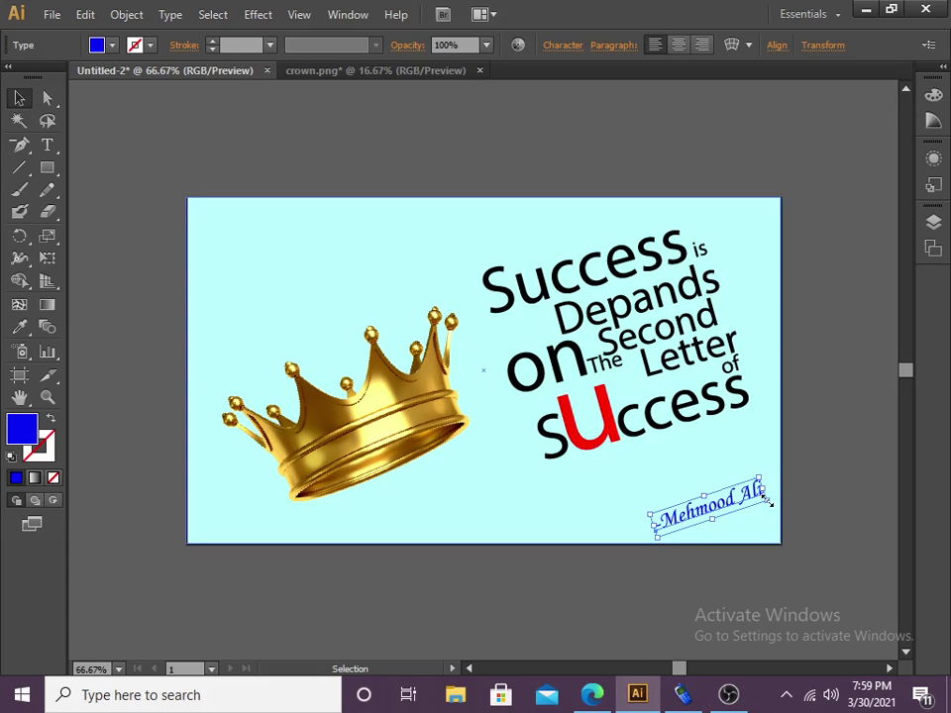
left_click_drag(769, 503, 753, 492)
left_click(787, 498)
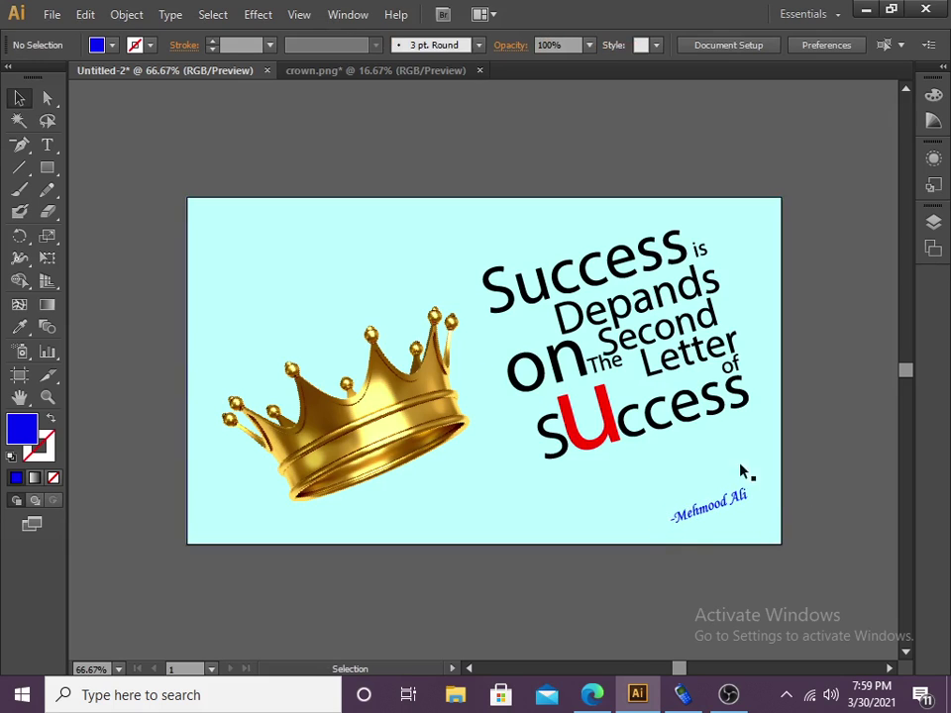
left_click_drag(714, 513, 718, 441)
left_click(857, 368)
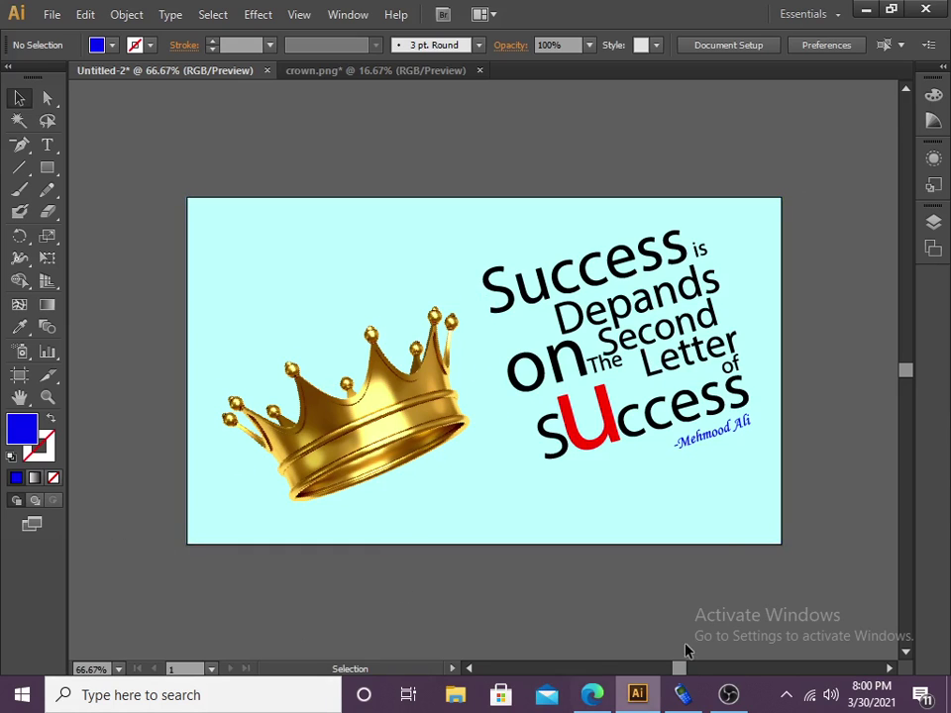
Step: Recolour the signature red (FF0025)
left_click(689, 446)
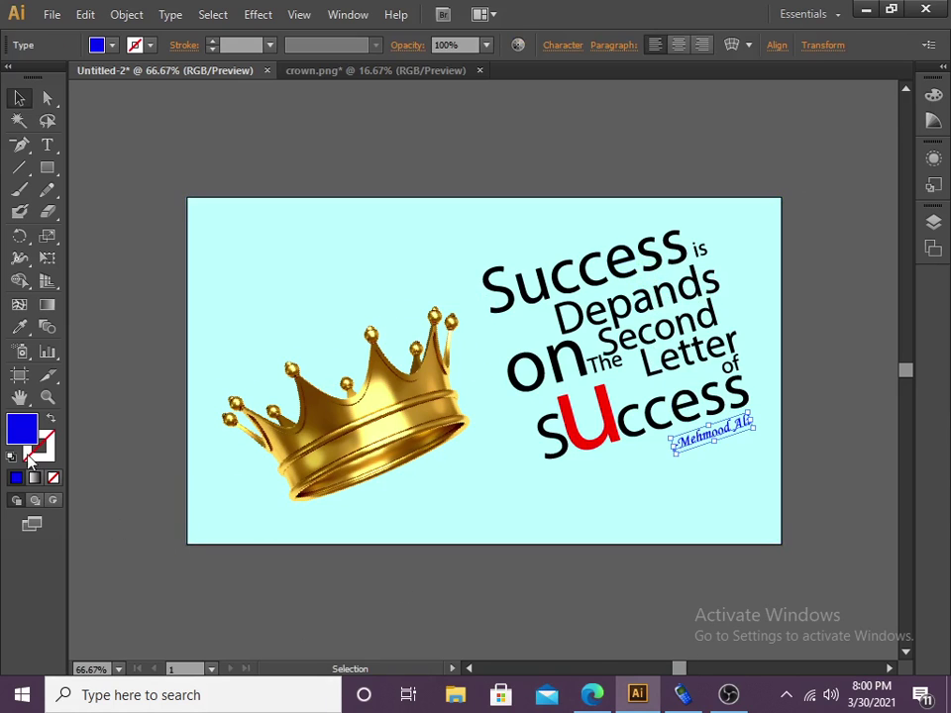
double_click(21, 428)
left_click(567, 354)
left_click(535, 349)
left_click(742, 355)
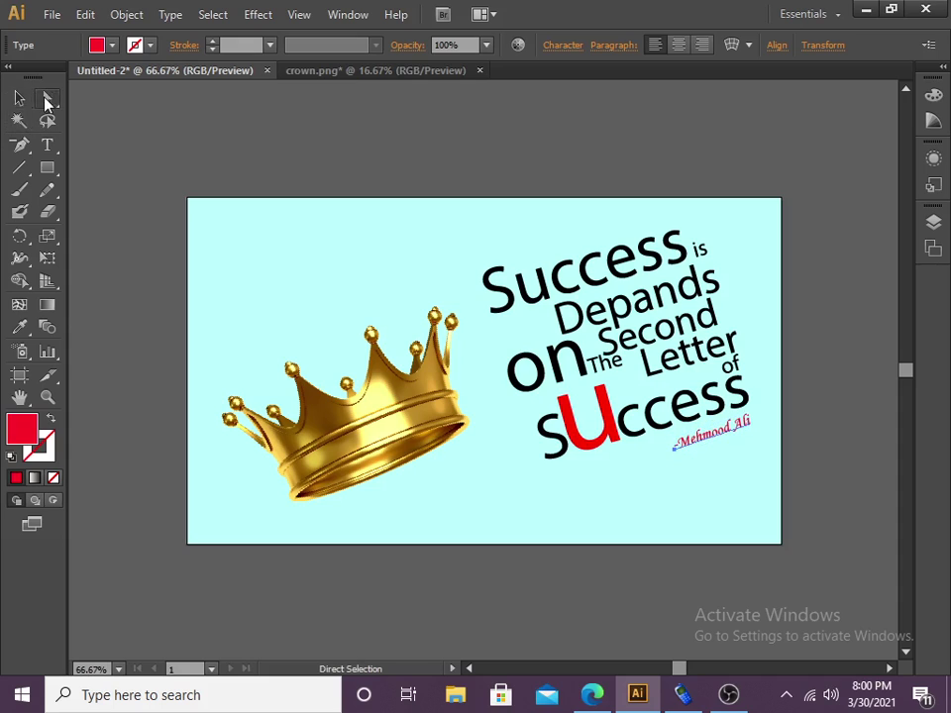
left_click(133, 140)
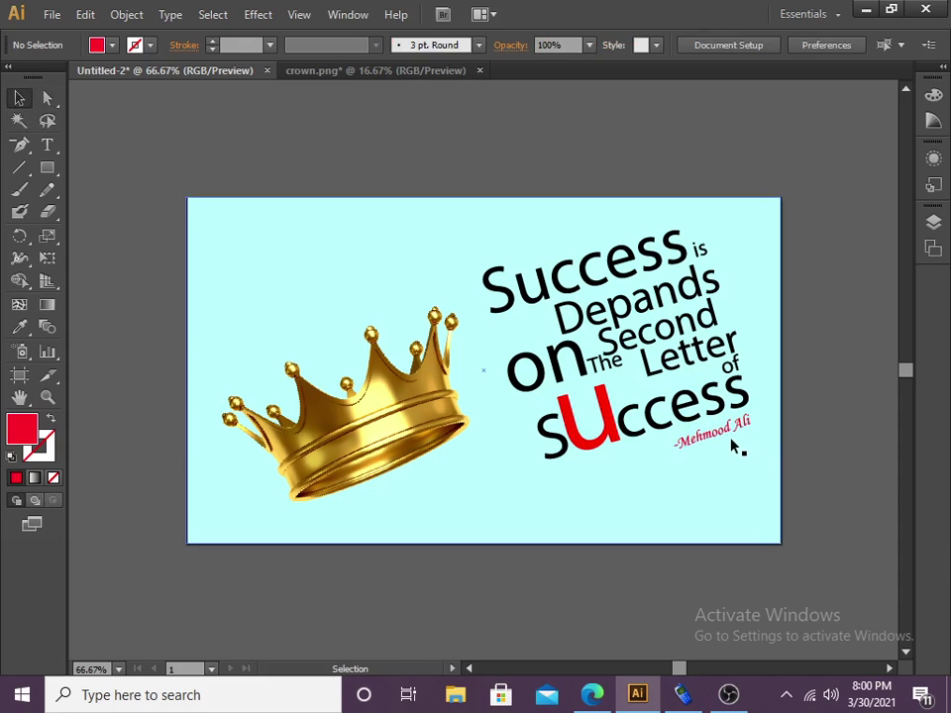